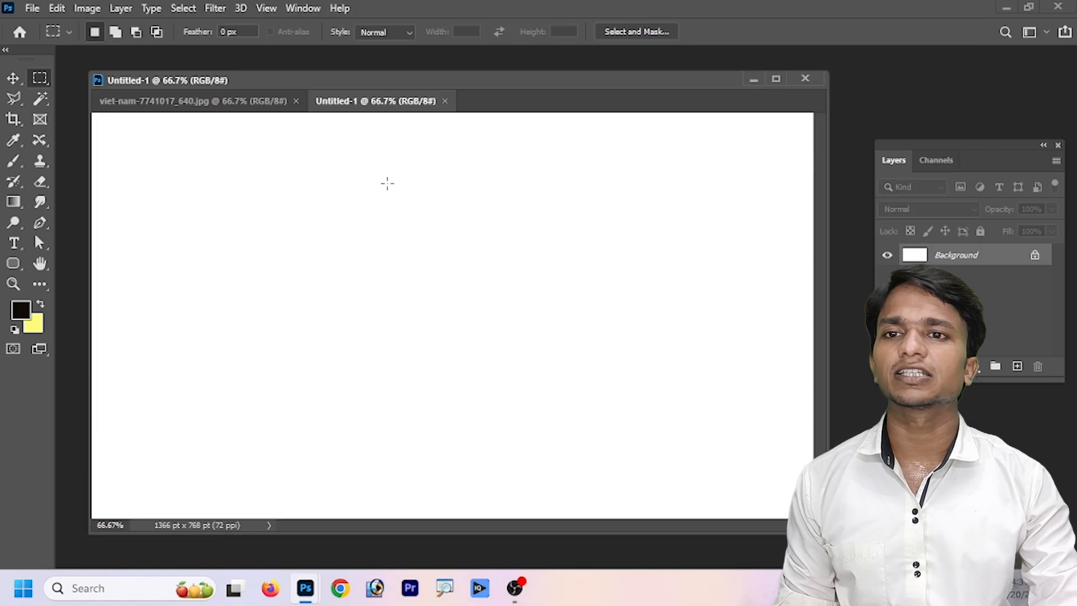
Step: Separate the blank document and the portrait photo into floating windows and arrange them side by side
{"action": "left_click_drag", "start_coordinate": [392, 106], "coordinate": [448, 163]}
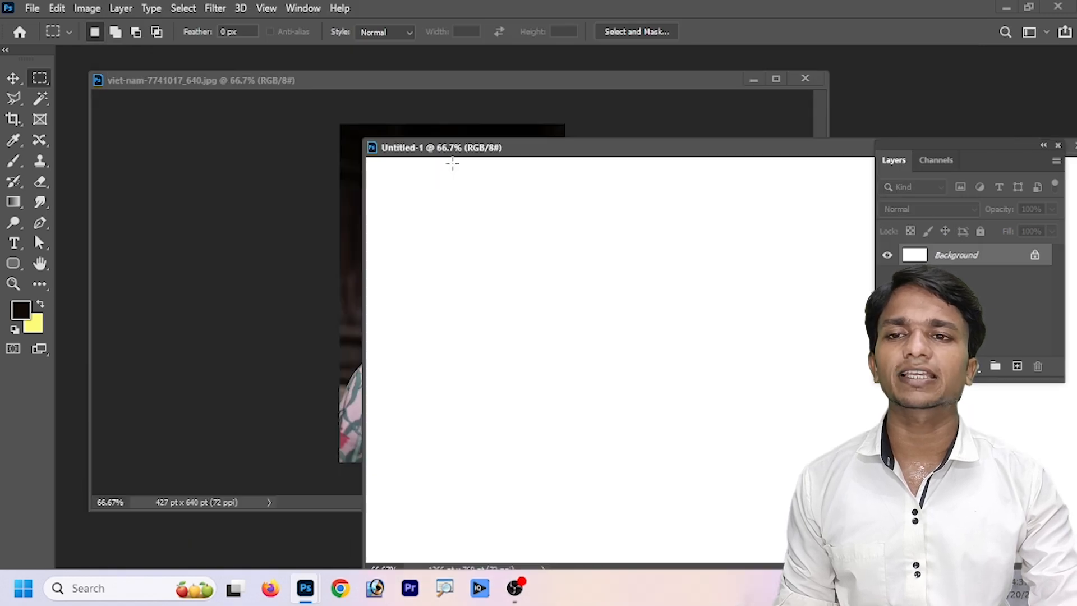
{"action": "mouse_move", "coordinate": [593, 158]}
{"action": "left_mouse_down"}
{"action": "mouse_move", "coordinate": [480, 115]}
{"action": "mouse_move", "coordinate": [485, 106]}
{"action": "mouse_move", "coordinate": [366, 73]}
{"action": "left_mouse_up"}
{"action": "left_click_drag", "start_coordinate": [698, 501], "coordinate": [271, 442]}
{"action": "left_click_drag", "start_coordinate": [95, 75], "coordinate": [204, 114]}
{"action": "left_click", "coordinate": [577, 209]}
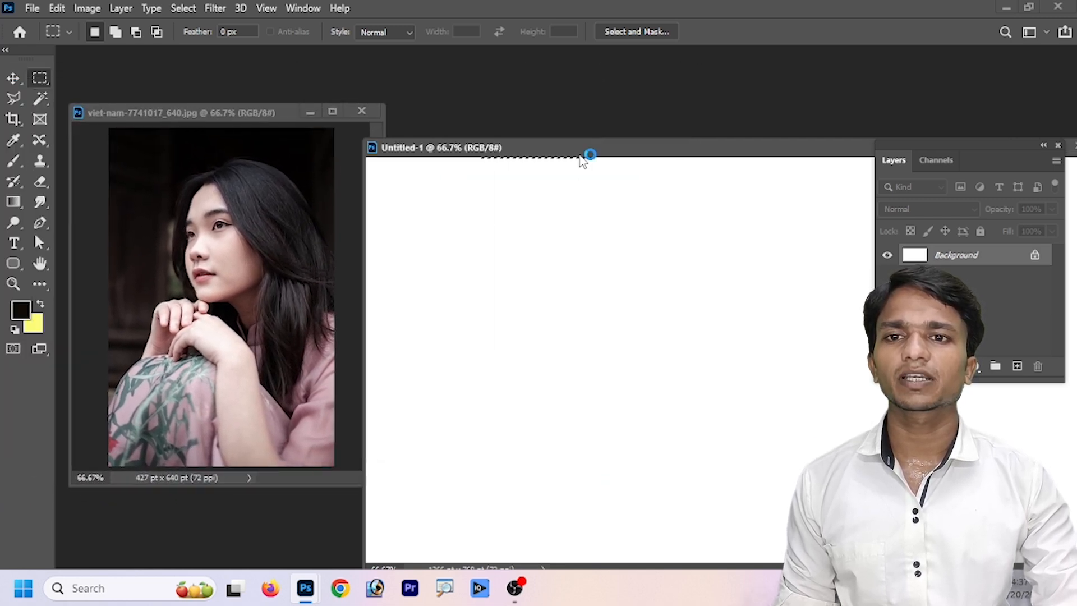
{"action": "left_click_drag", "start_coordinate": [586, 152], "coordinate": [512, 85]}
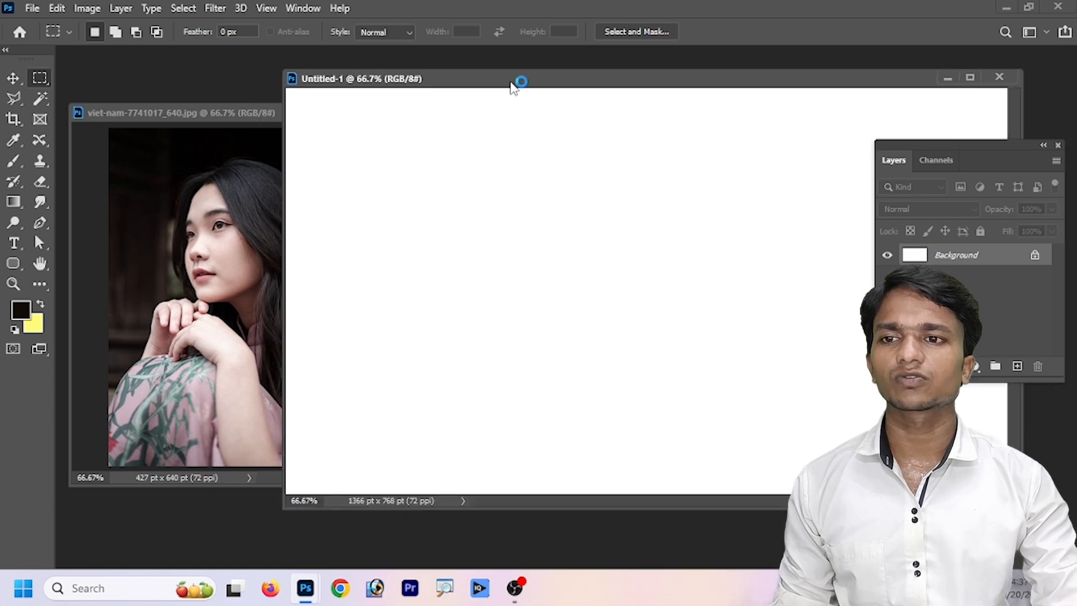
Step: Select a tall rectangular strip covering the left half of the portrait and move it into the blank document
{"action": "left_click", "coordinate": [189, 294]}
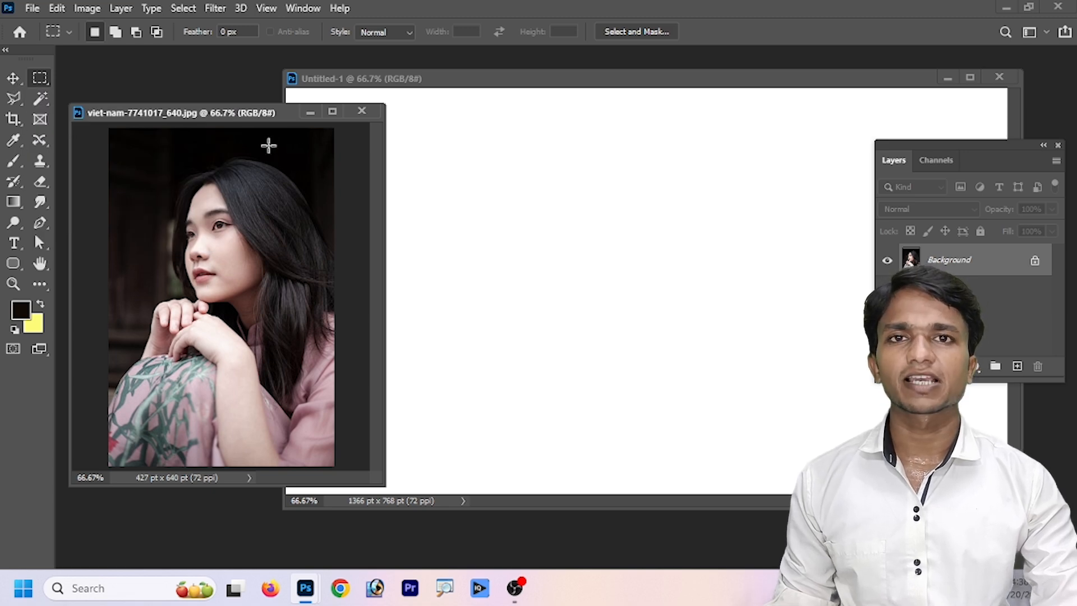
{"action": "left_click_drag", "start_coordinate": [114, 129], "coordinate": [223, 466]}
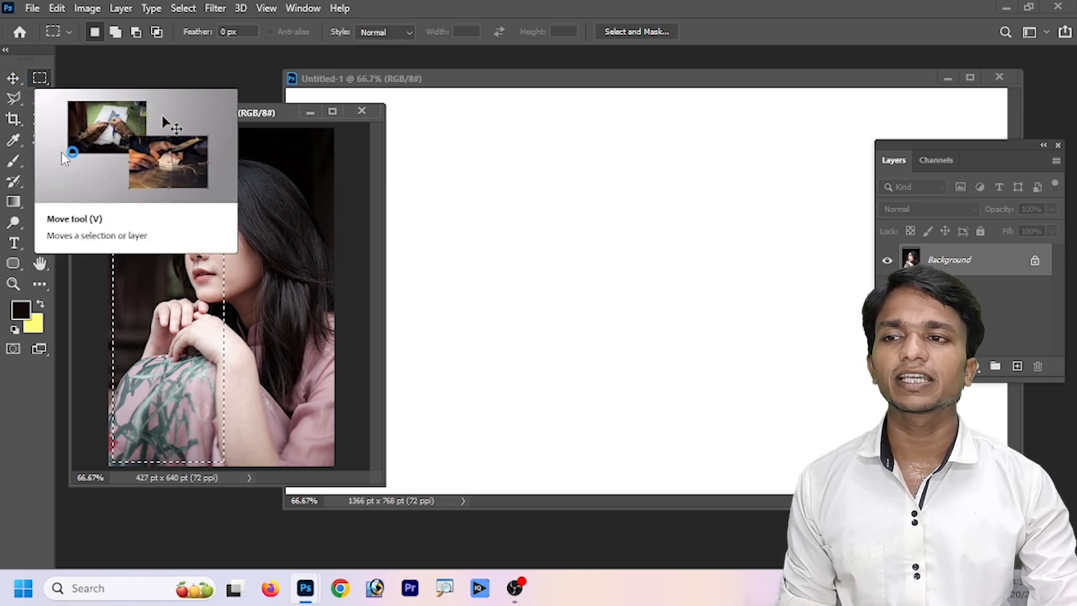
{"action": "left_click", "coordinate": [12, 82]}
{"action": "left_click_drag", "start_coordinate": [152, 286], "coordinate": [502, 282]}
{"action": "left_click_drag", "start_coordinate": [528, 338], "coordinate": [433, 360]}
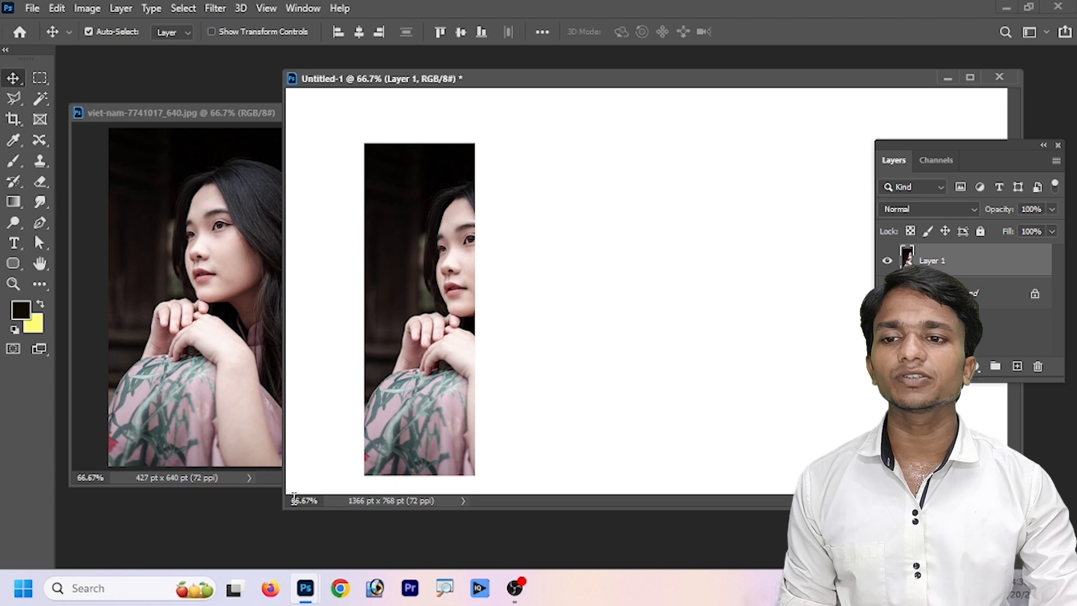
Step: Enlarge the Untitled-1 window and move the photo strip to the canvas's upper-left corner
{"action": "left_click_drag", "start_coordinate": [281, 509], "coordinate": [118, 576]}
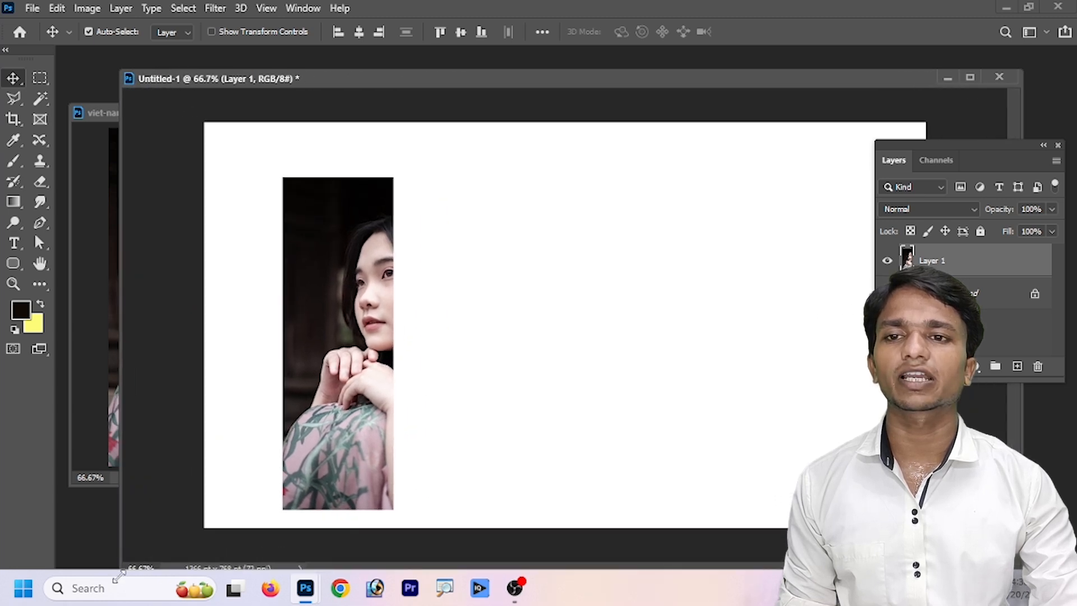
{"action": "left_click_drag", "start_coordinate": [305, 372], "coordinate": [276, 389]}
{"action": "left_click_drag", "start_coordinate": [189, 416], "coordinate": [253, 320]}
Step: Turn on Show Transform Controls for the Move tool, leaving the photo strip's size unchanged
{"action": "key", "text": "ctrl+t"}
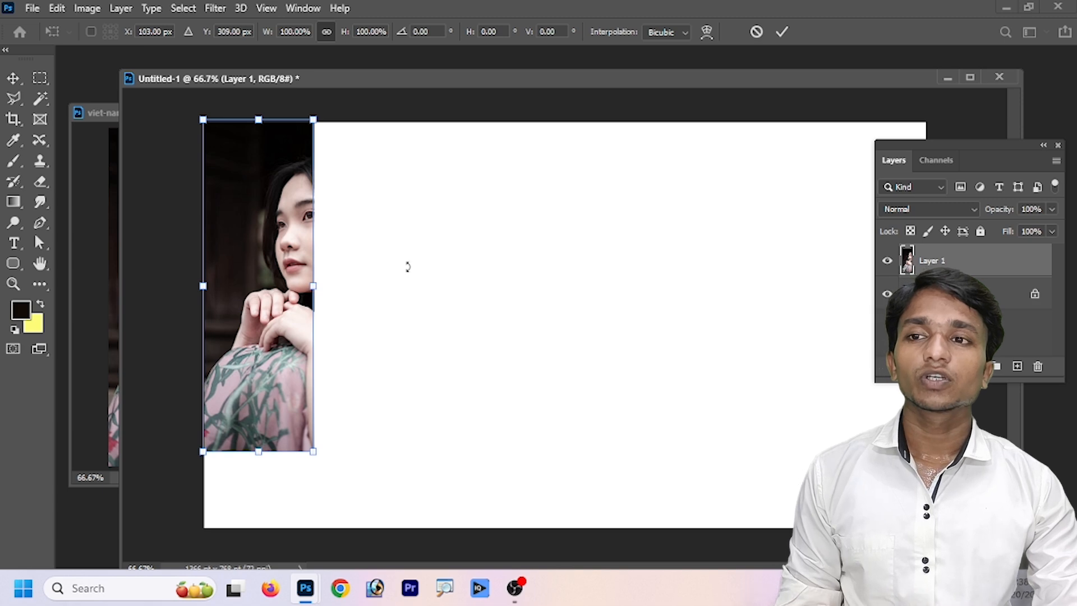
{"action": "key", "text": "Return"}
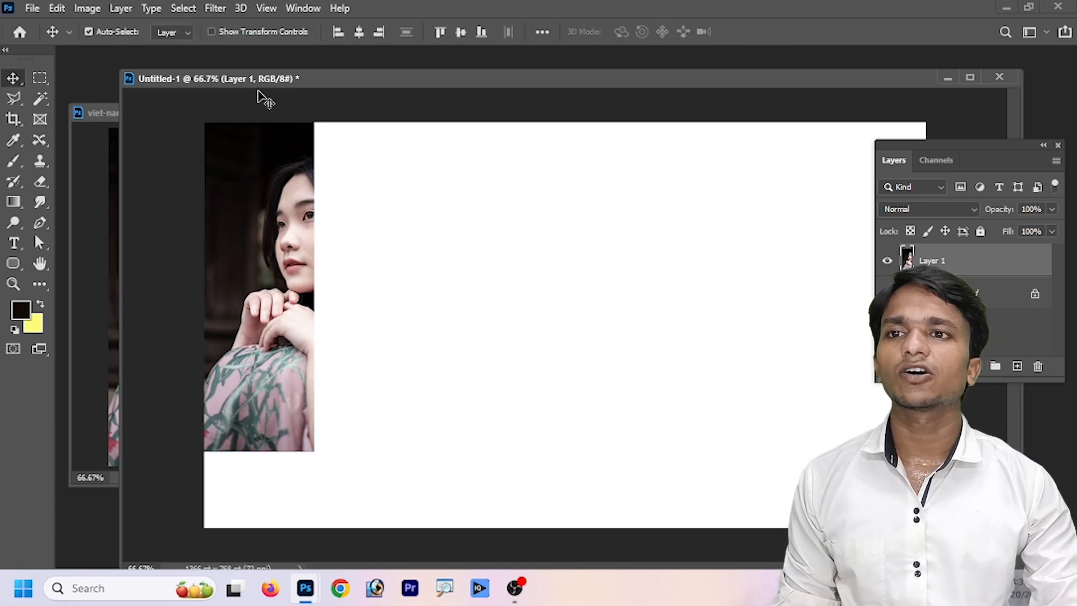
{"action": "left_click", "coordinate": [213, 32]}
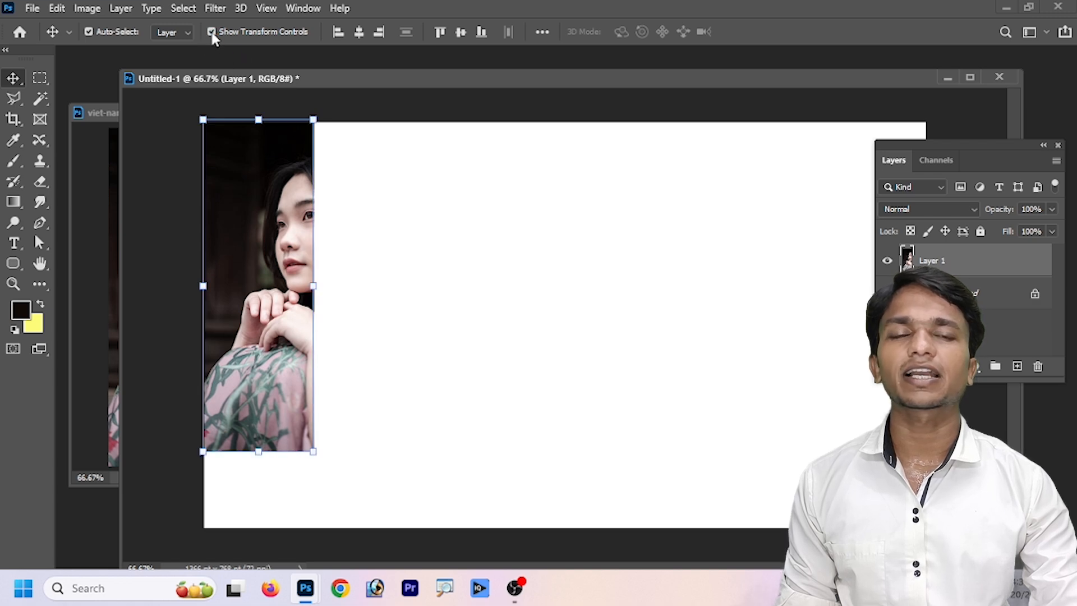
{"action": "left_click", "coordinate": [212, 32]}
{"action": "left_click", "coordinate": [212, 32]}
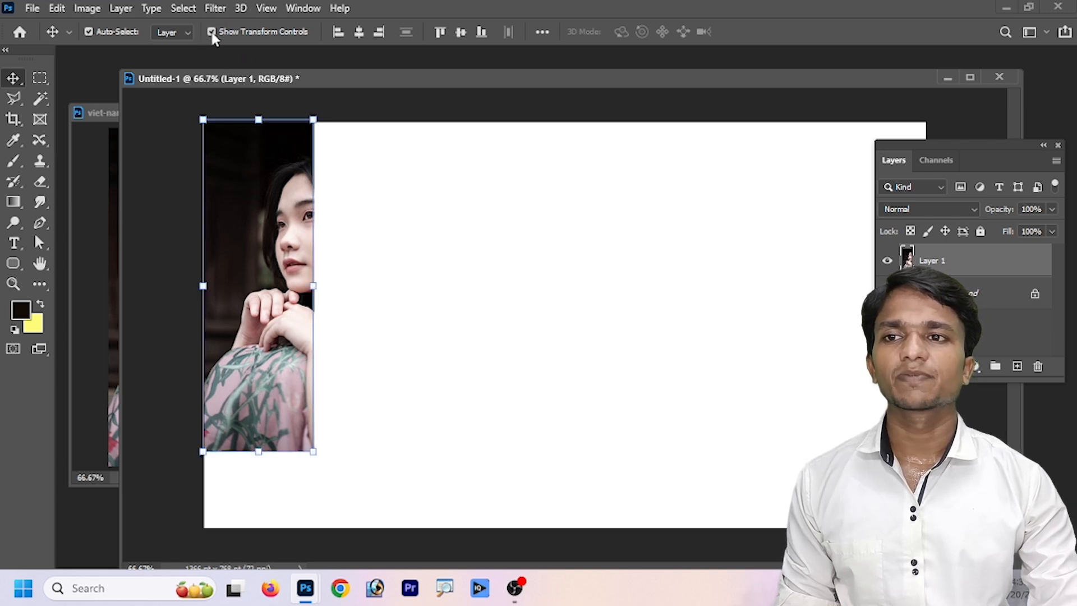
{"action": "left_click", "coordinate": [212, 32]}
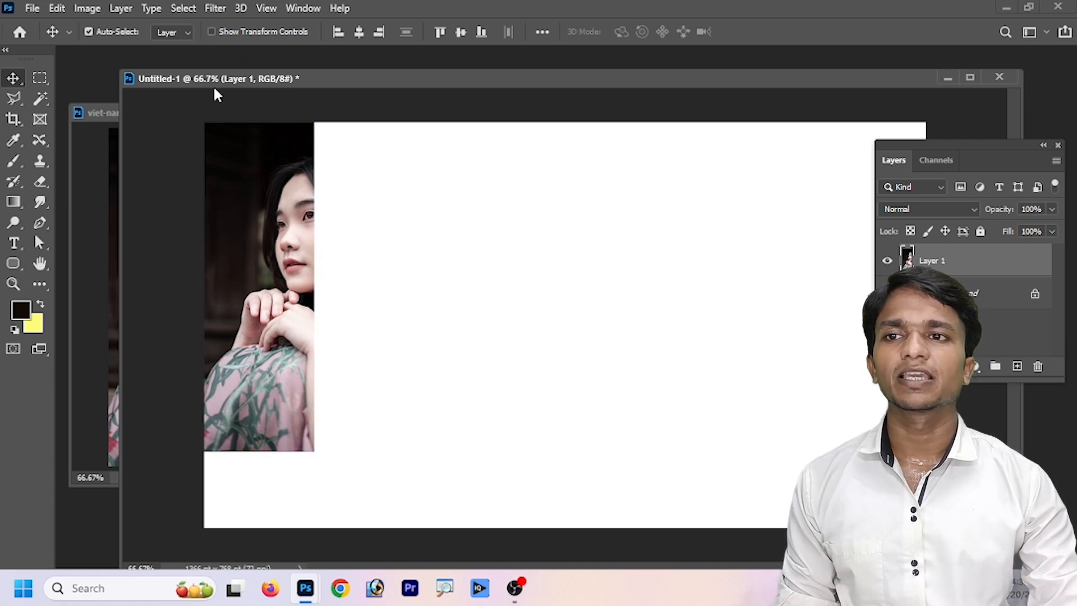
{"action": "left_click", "coordinate": [211, 32]}
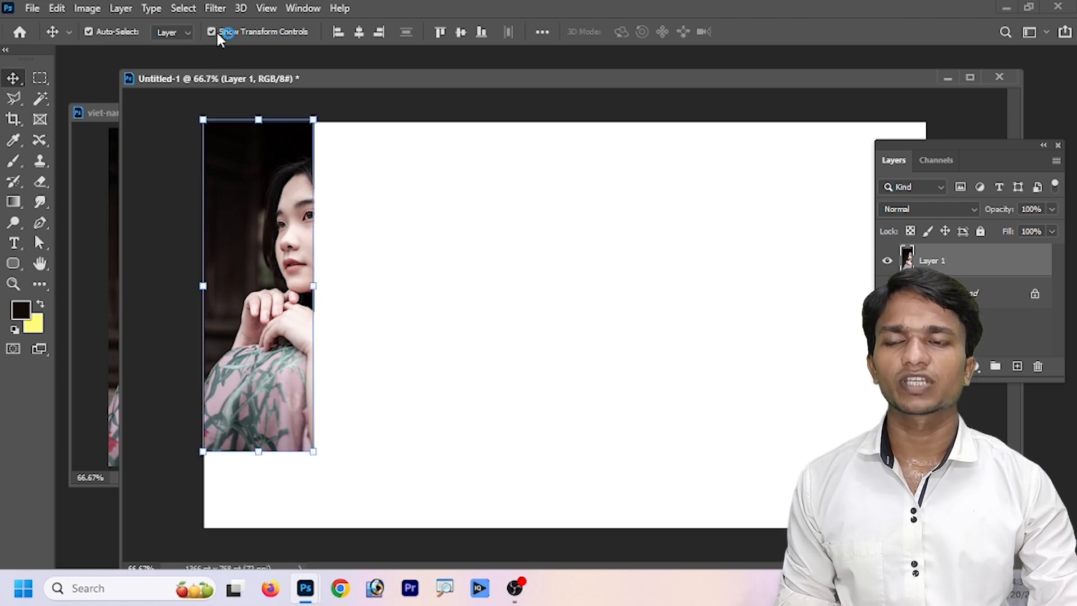
Step: Try the horizontal centre and right alignments on the photo strip, finishing with it aligned to the canvas's left edge
{"action": "left_click", "coordinate": [352, 31]}
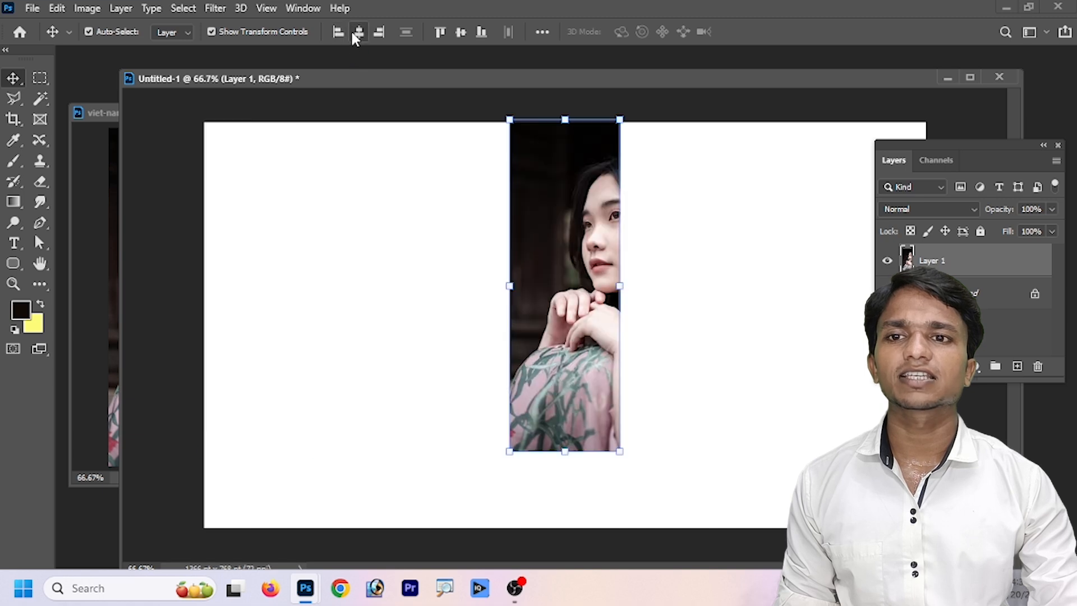
{"action": "left_click", "coordinate": [380, 31]}
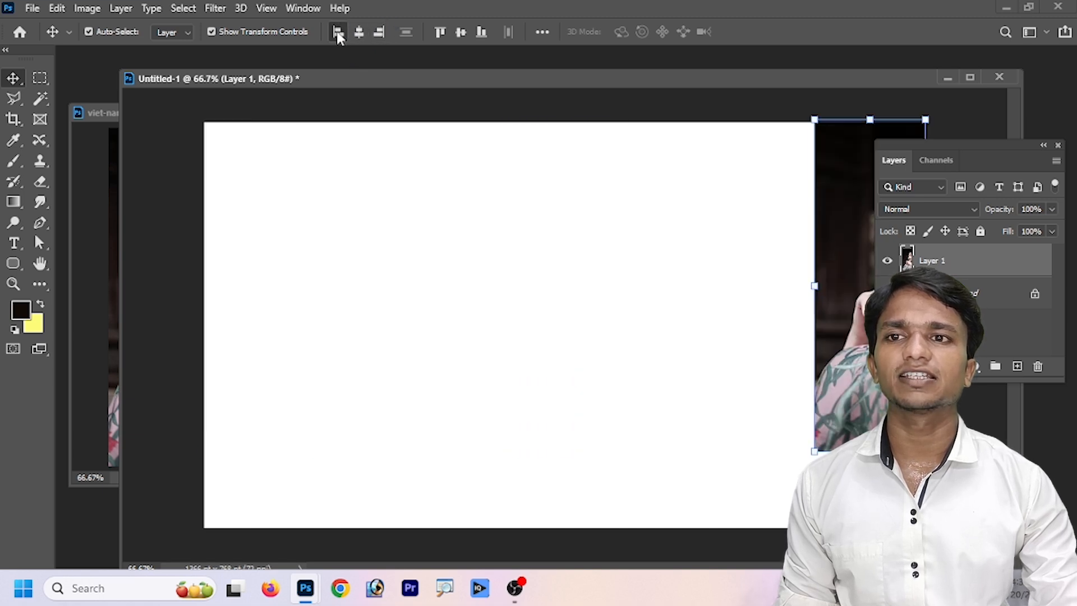
{"action": "left_click", "coordinate": [338, 33]}
{"action": "left_click", "coordinate": [359, 32]}
{"action": "left_click", "coordinate": [379, 32]}
{"action": "left_click", "coordinate": [359, 31]}
{"action": "left_click", "coordinate": [338, 31]}
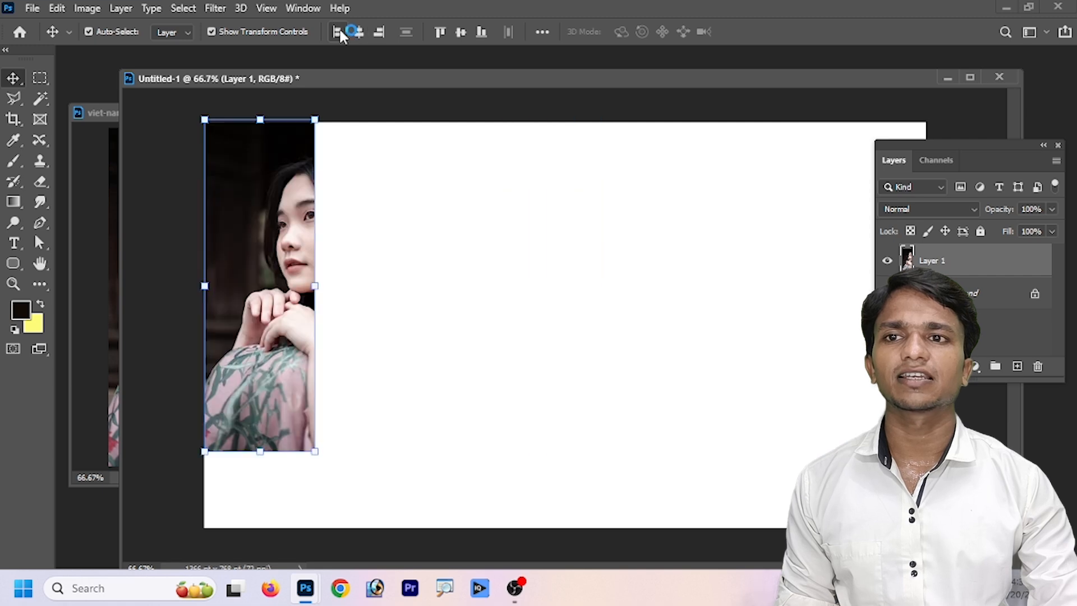
Step: Try the vertical centre and bottom alignments on the photo strip, finishing with it aligned to the canvas's top edge
{"action": "left_click", "coordinate": [465, 32]}
{"action": "left_click", "coordinate": [481, 32]}
{"action": "left_click", "coordinate": [441, 32]}
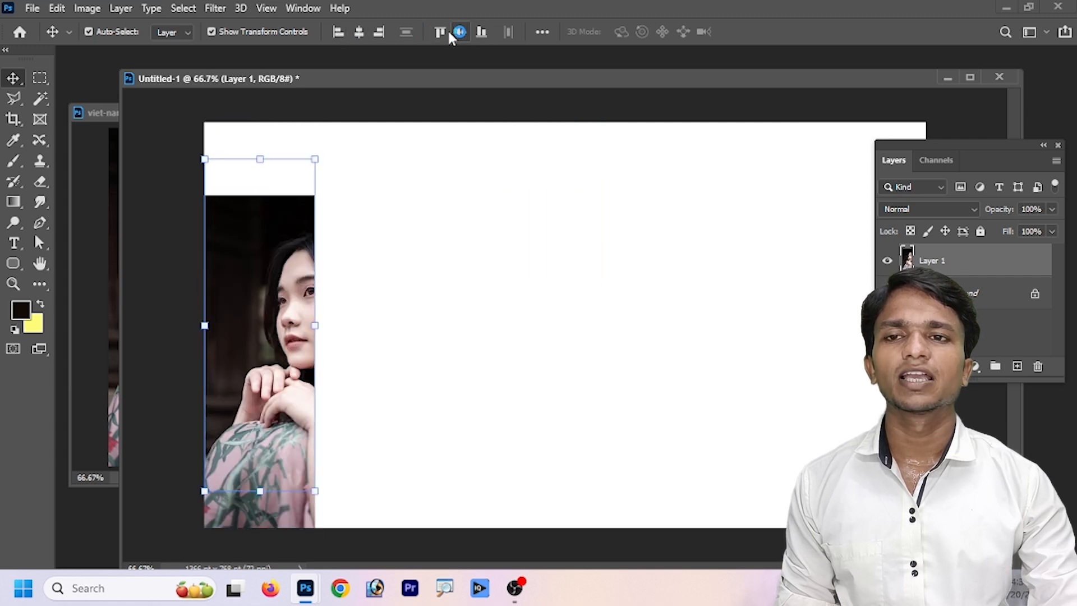
{"action": "left_click", "coordinate": [461, 32]}
{"action": "left_click", "coordinate": [481, 32]}
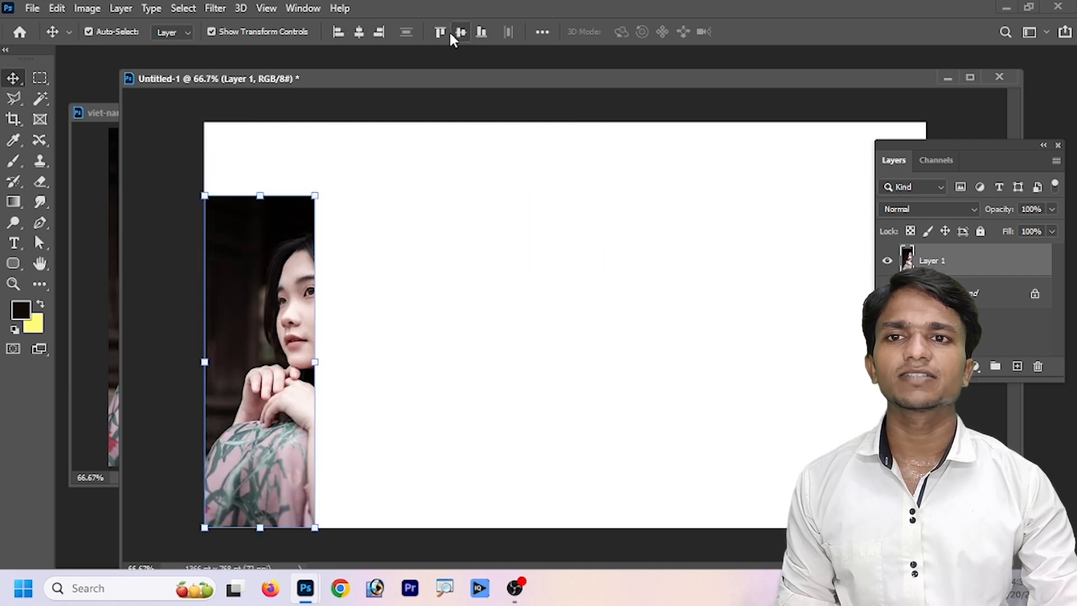
{"action": "left_click", "coordinate": [441, 32]}
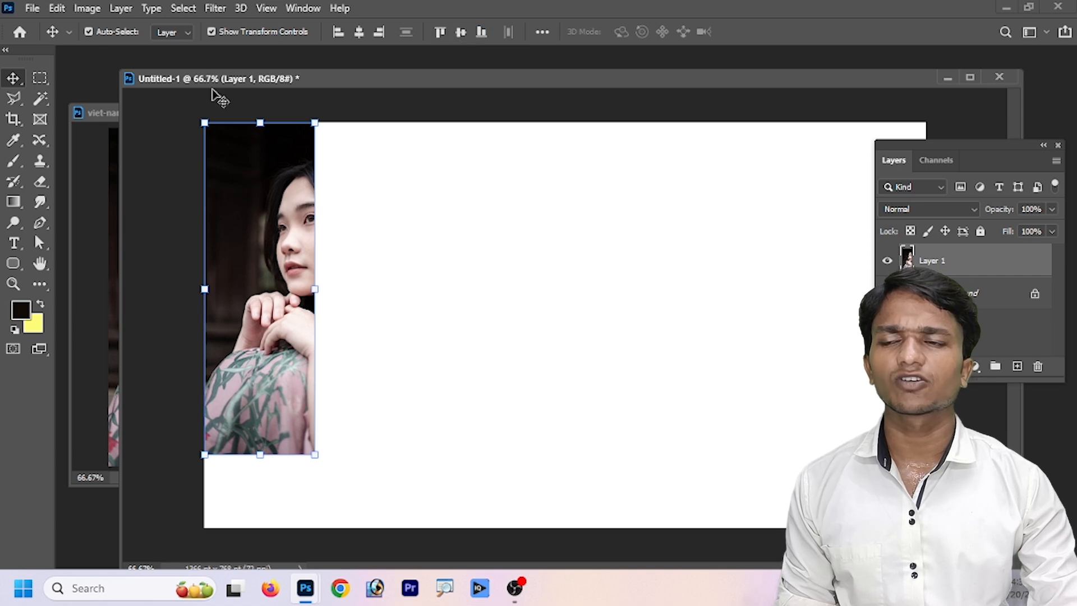
Step: Scale the photo strip proportionally from its lower-right corner to fill the full canvas height, and apply the transform
{"action": "left_click_drag", "start_coordinate": [317, 460], "coordinate": [263, 322]}
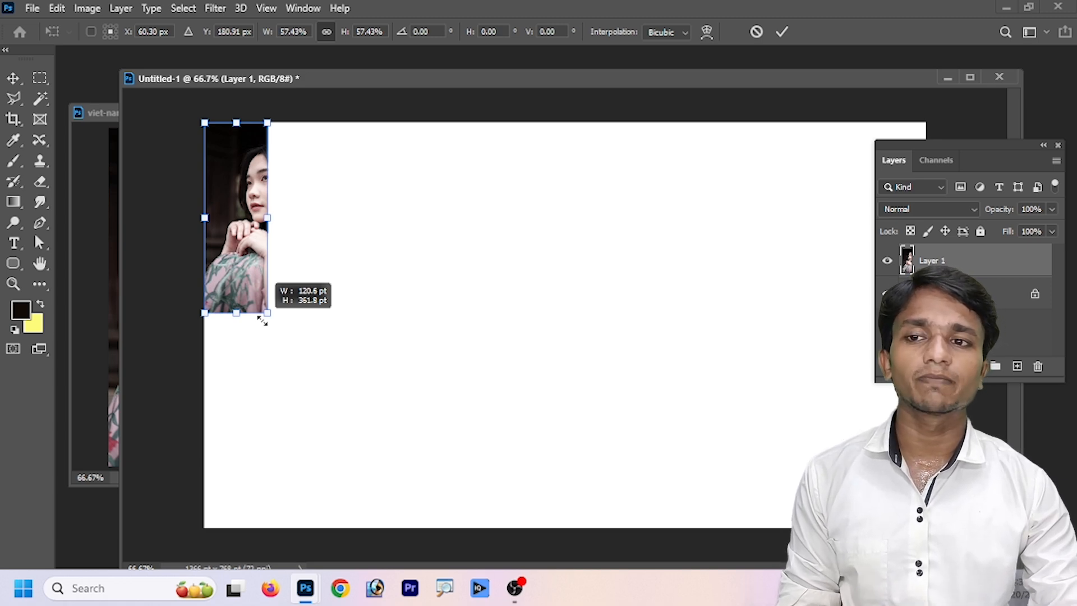
{"action": "left_click_drag", "start_coordinate": [263, 320], "coordinate": [291, 387]}
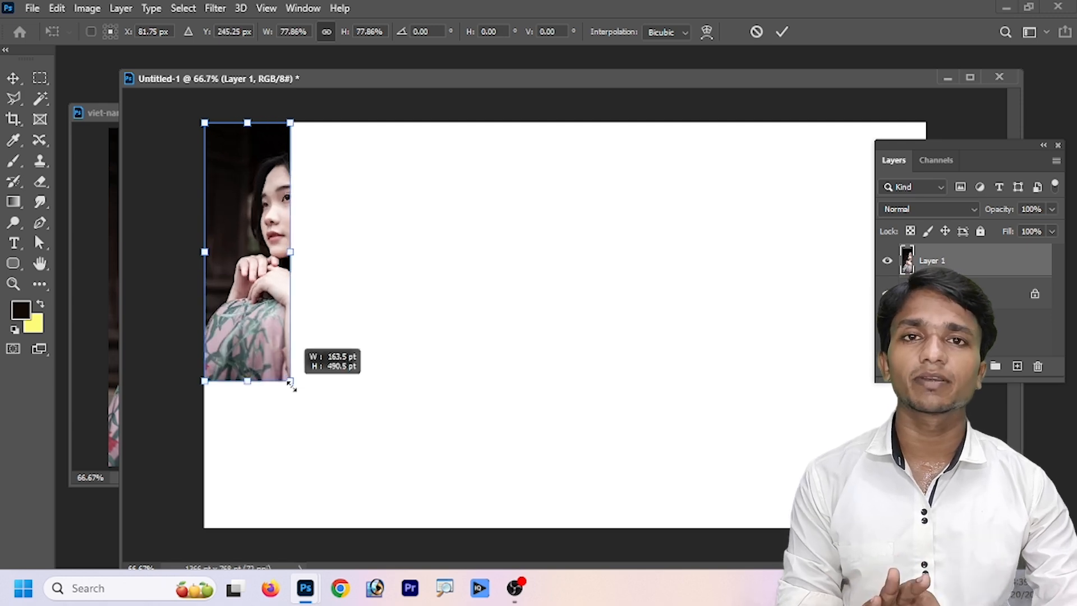
{"action": "left_click_drag", "start_coordinate": [291, 386], "coordinate": [352, 531]}
{"action": "left_click", "coordinate": [20, 86]}
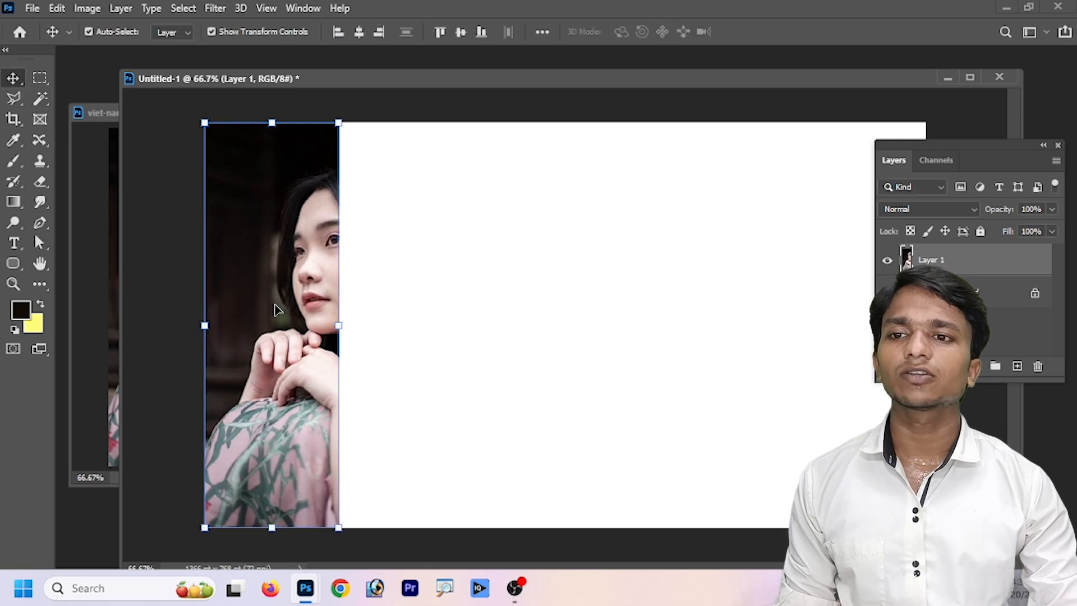
Step: Duplicate the photo strip twice and place the two copies in a row beside the original
{"action": "key", "text": "ctrl"}
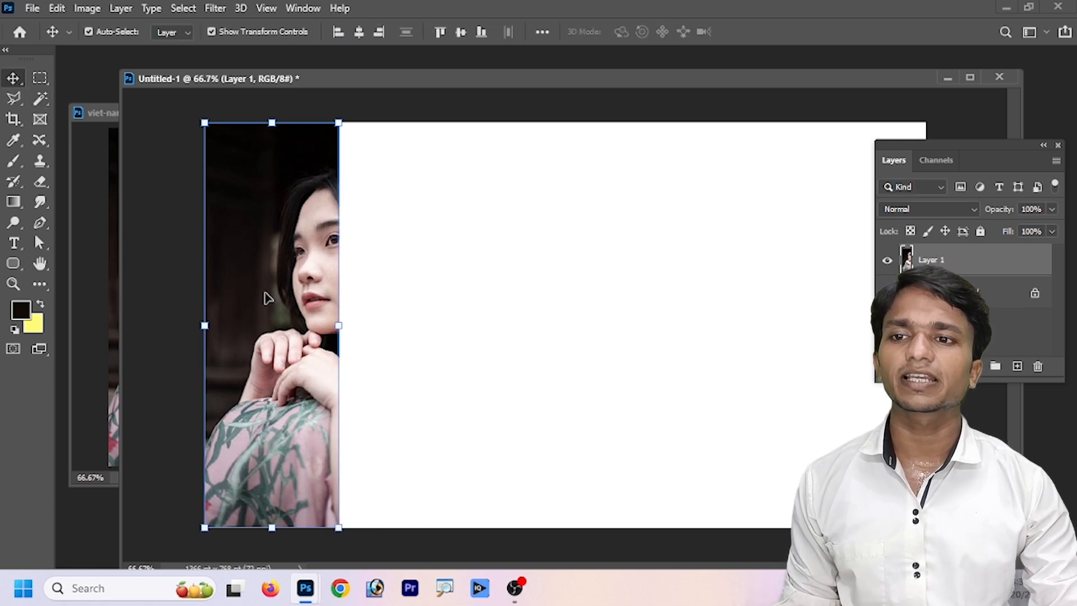
{"action": "left_click_drag", "start_coordinate": [268, 297], "coordinate": [548, 297]}
{"action": "left_click", "coordinate": [406, 352]}
{"action": "mouse_move", "coordinate": [380, 327]}
{"action": "left_mouse_down"}
{"action": "mouse_move", "coordinate": [394, 330]}
{"action": "mouse_move", "coordinate": [369, 317]}
{"action": "mouse_move", "coordinate": [396, 337]}
{"action": "left_mouse_up"}
{"action": "left_click", "coordinate": [496, 300]}
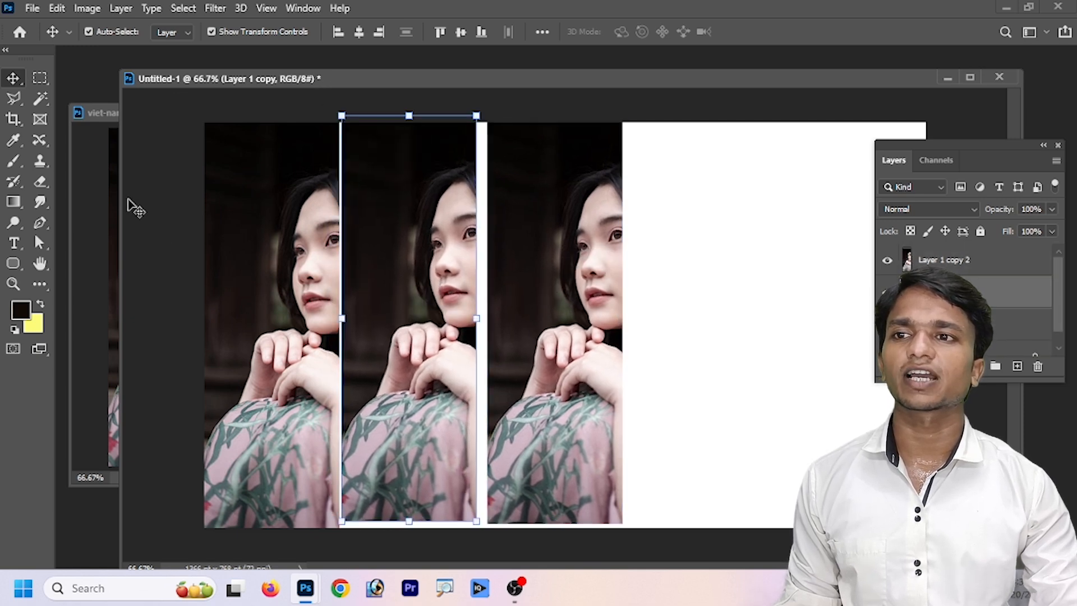
Step: Switch Auto-Select off to pick Layer 1 copy 2 from the layer list, and re-enable it to select strips directly on the canvas
{"action": "left_click", "coordinate": [89, 32]}
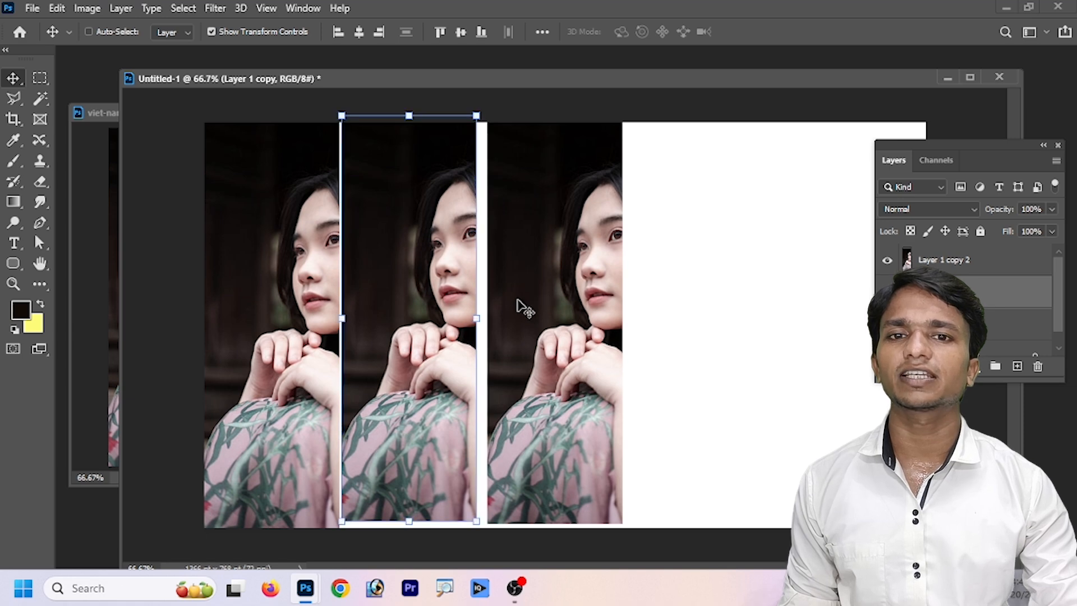
{"action": "left_click", "coordinate": [932, 263]}
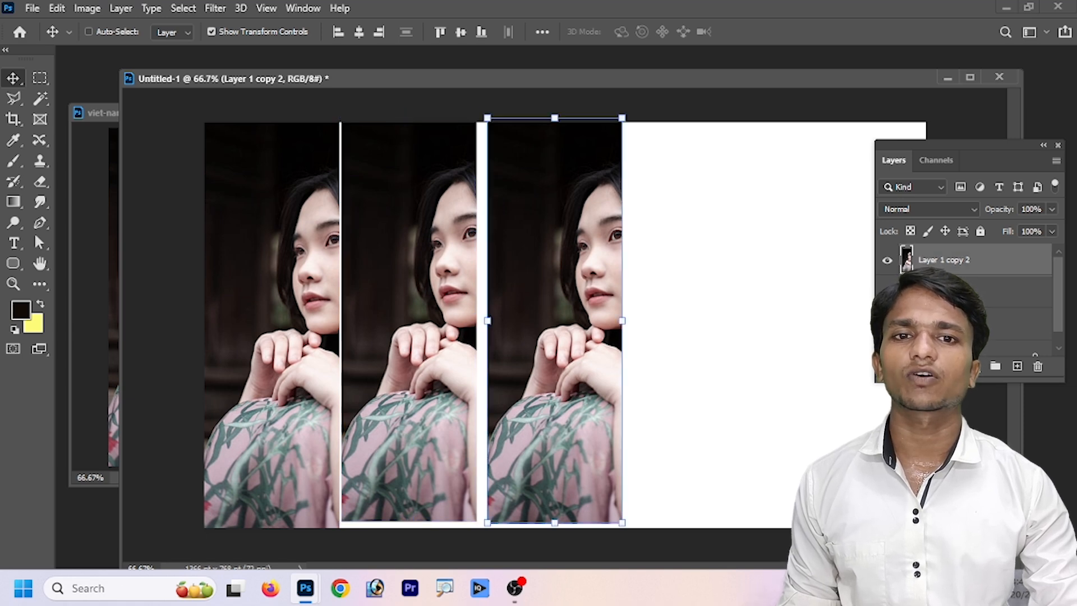
{"action": "left_click", "coordinate": [88, 32]}
{"action": "left_click", "coordinate": [346, 279]}
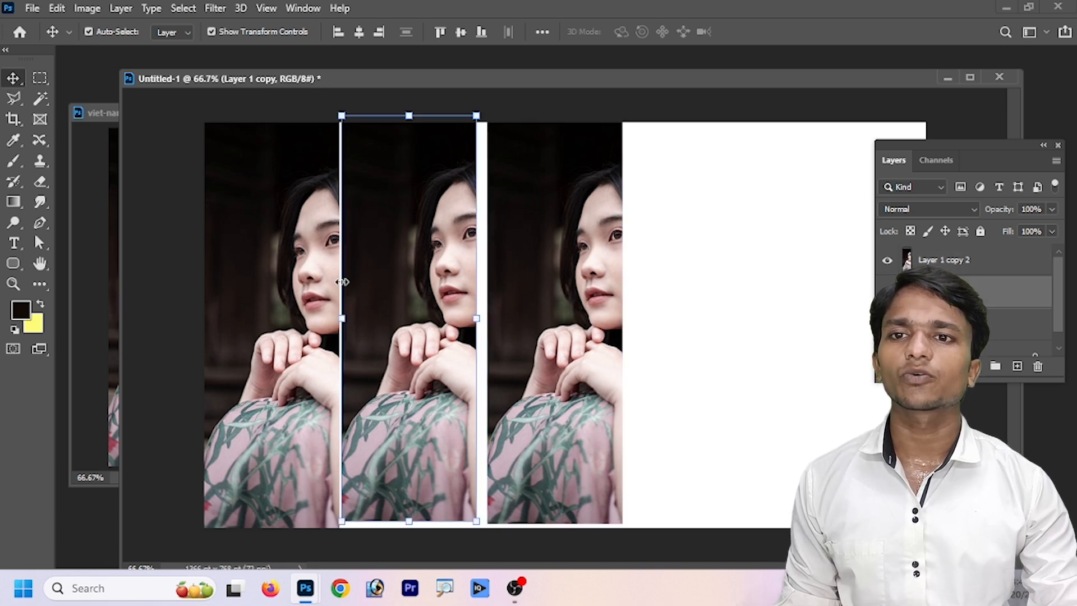
{"action": "left_click", "coordinate": [245, 261]}
{"action": "left_click", "coordinate": [370, 303]}
{"action": "left_click", "coordinate": [530, 324]}
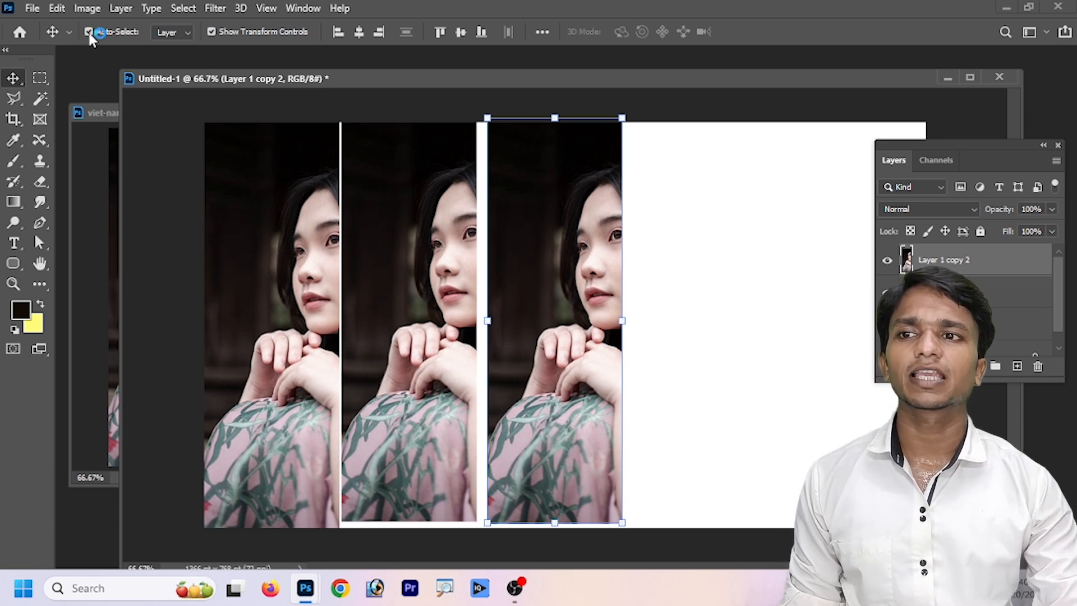
Step: Move the third strip farther right on the canvas and place the second strip directly against the first
{"action": "left_click_drag", "start_coordinate": [530, 351], "coordinate": [663, 349]}
{"action": "left_click_drag", "start_coordinate": [403, 357], "coordinate": [443, 357]}
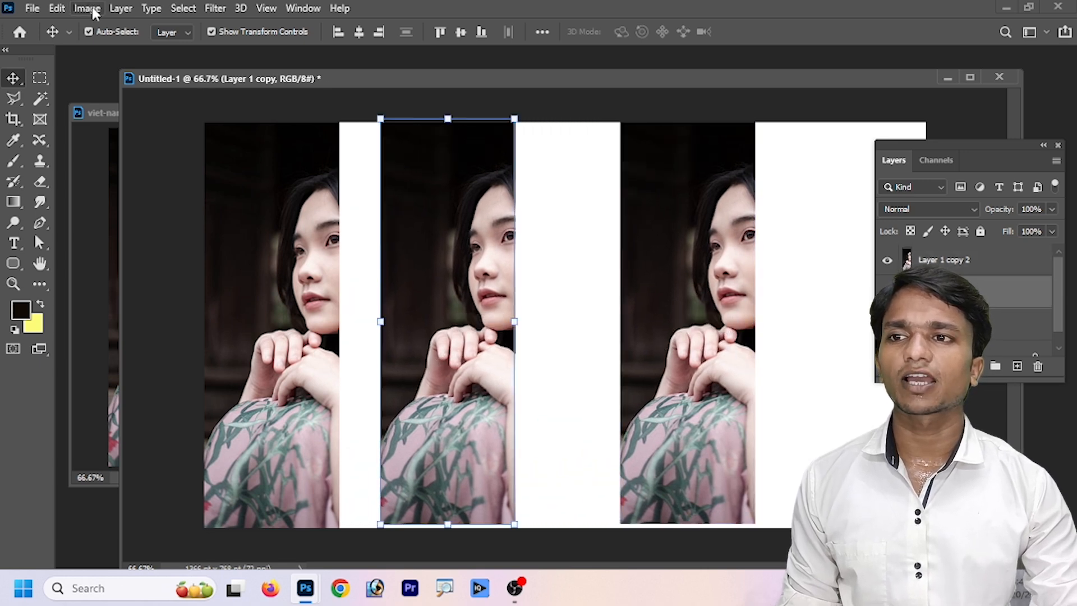
{"action": "left_click_drag", "start_coordinate": [453, 321], "coordinate": [418, 322]}
{"action": "left_click_drag", "start_coordinate": [362, 261], "coordinate": [358, 260]}
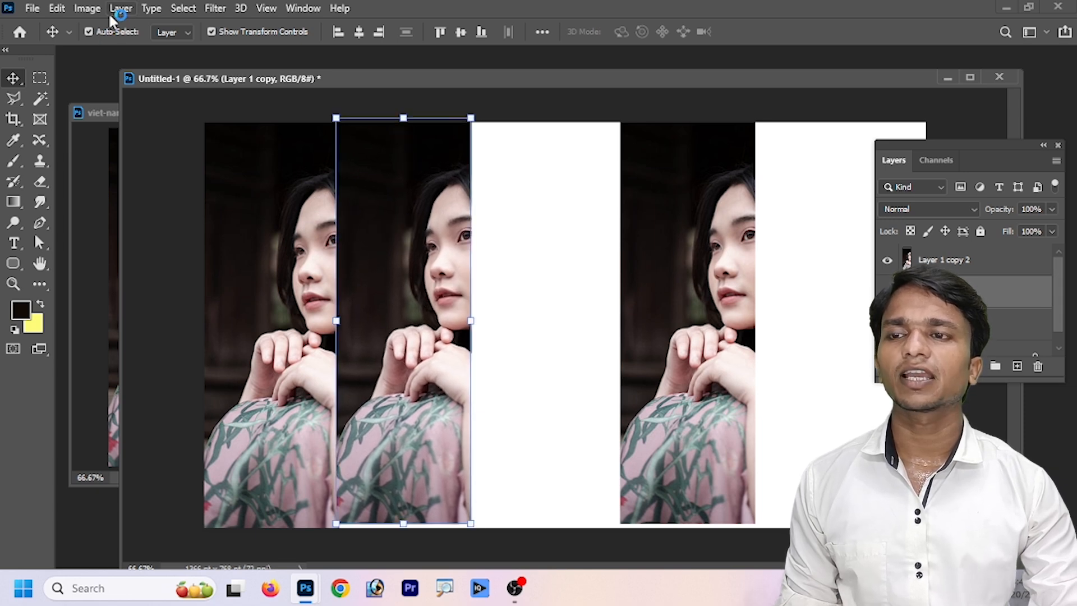
Step: Try a vertical flip on the second strip and undo it
{"action": "left_click", "coordinate": [58, 9]}
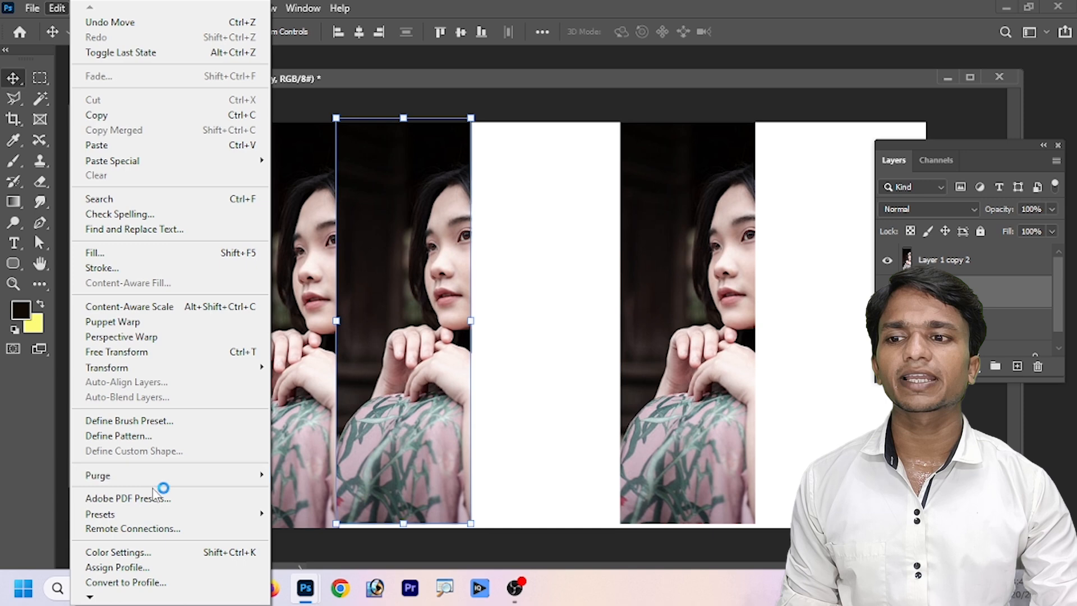
{"action": "mouse_move", "coordinate": [119, 371]}
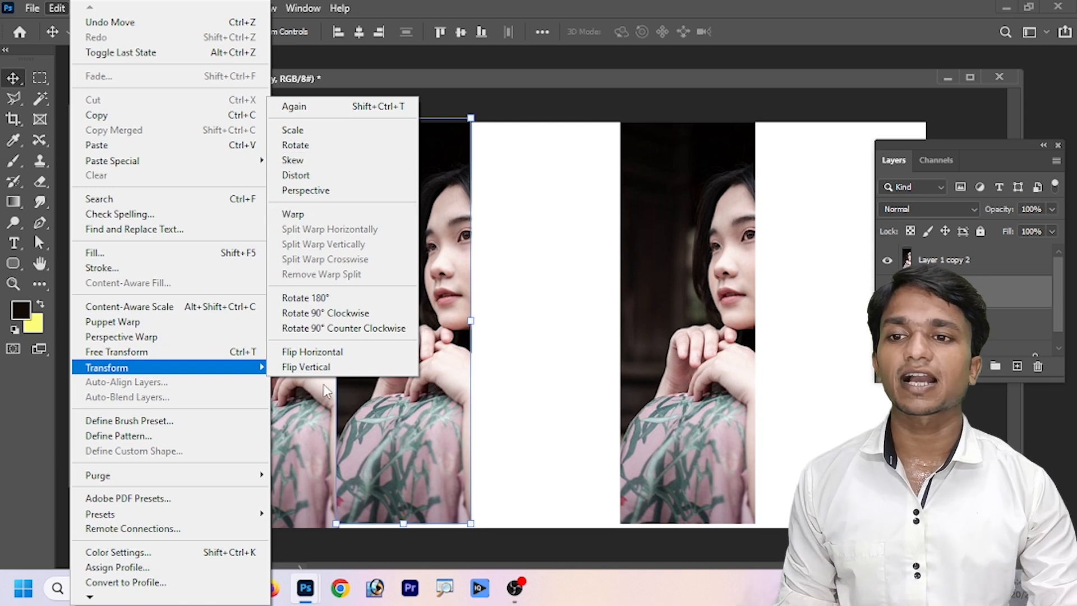
{"action": "left_click", "coordinate": [325, 367]}
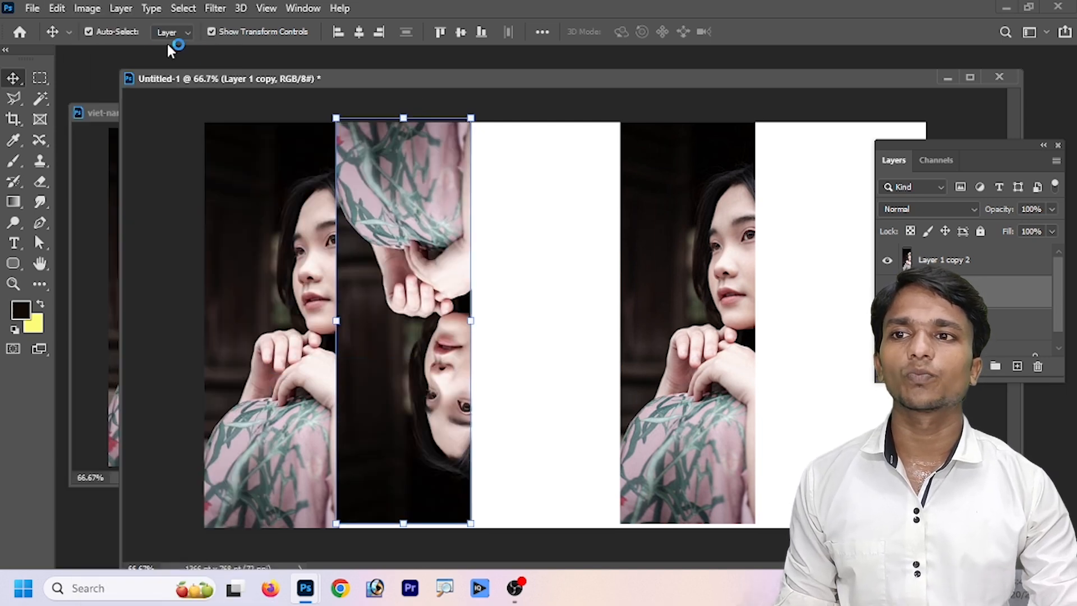
{"action": "left_click", "coordinate": [61, 11]}
{"action": "left_click", "coordinate": [499, 408]}
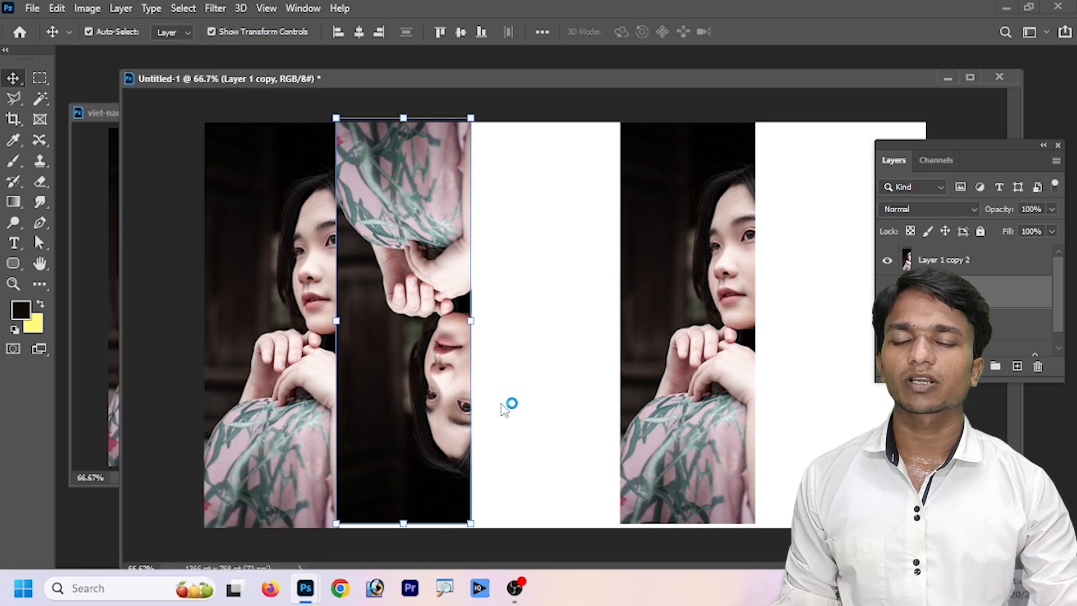
{"action": "key", "text": "ctrl+z"}
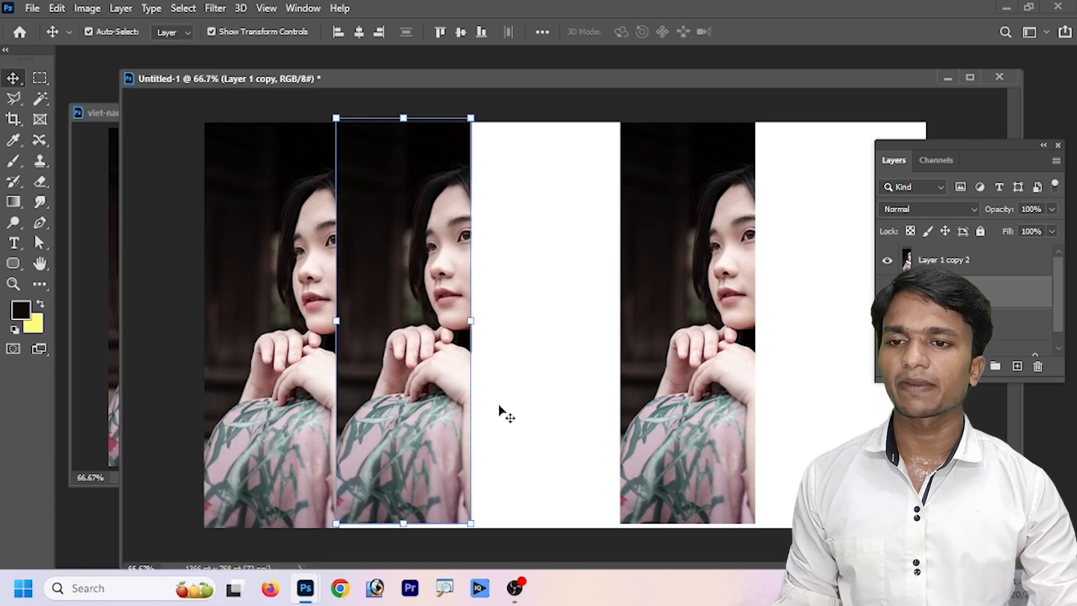
Step: Flip the second strip horizontally, fit it edge to edge against the first strip as a mirror image, and deselect it
{"action": "left_click", "coordinate": [56, 9]}
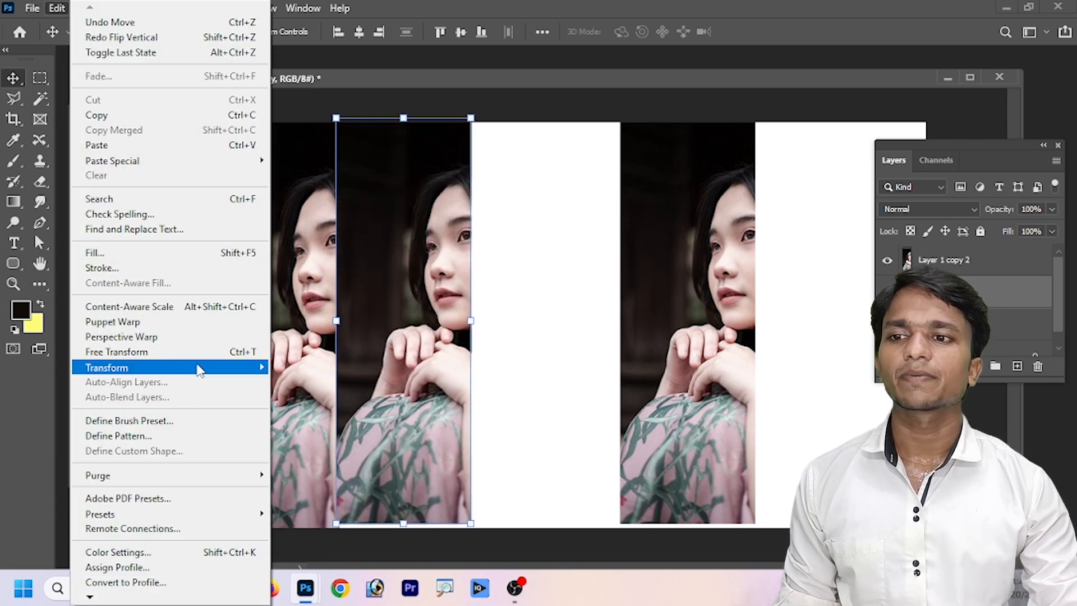
{"action": "mouse_move", "coordinate": [246, 367]}
{"action": "left_click", "coordinate": [310, 352]}
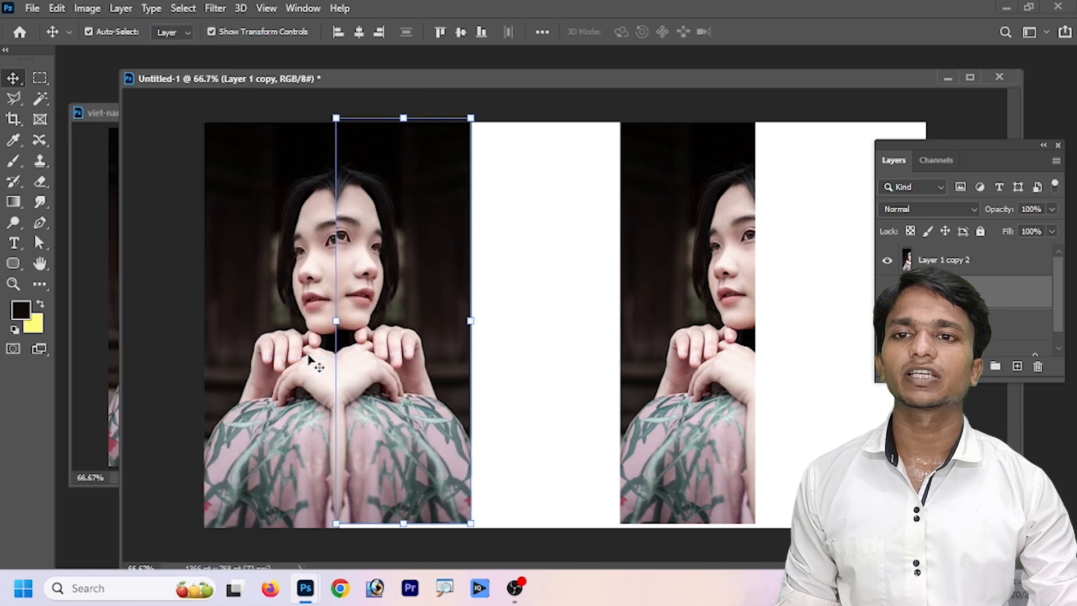
{"action": "left_click_drag", "start_coordinate": [386, 358], "coordinate": [411, 364]}
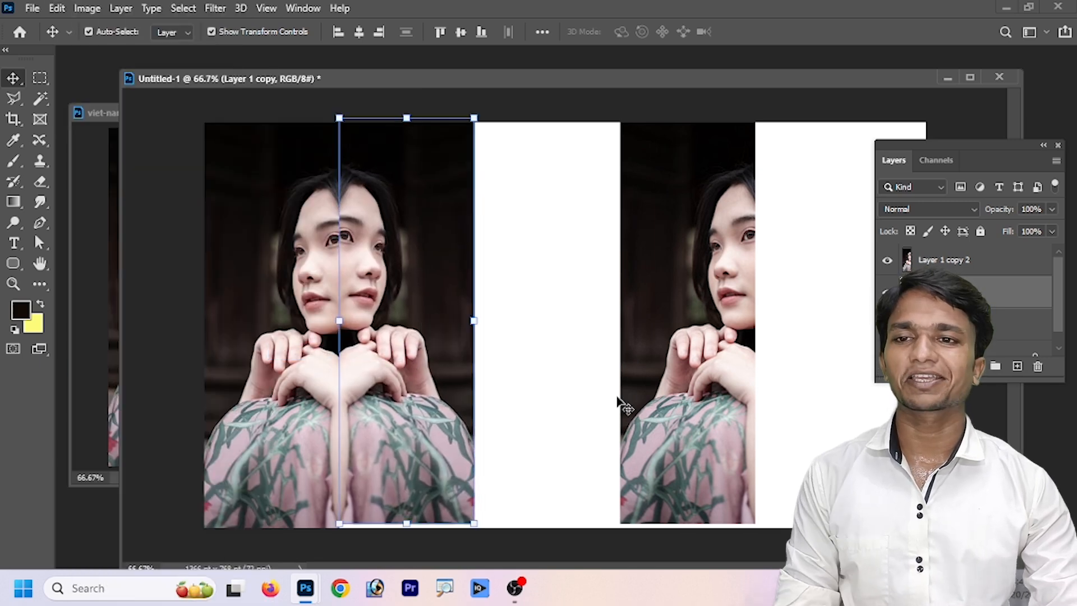
{"action": "left_click", "coordinate": [567, 395]}
{"action": "left_click_drag", "start_coordinate": [393, 365], "coordinate": [396, 372]}
{"action": "left_click", "coordinate": [480, 455]}
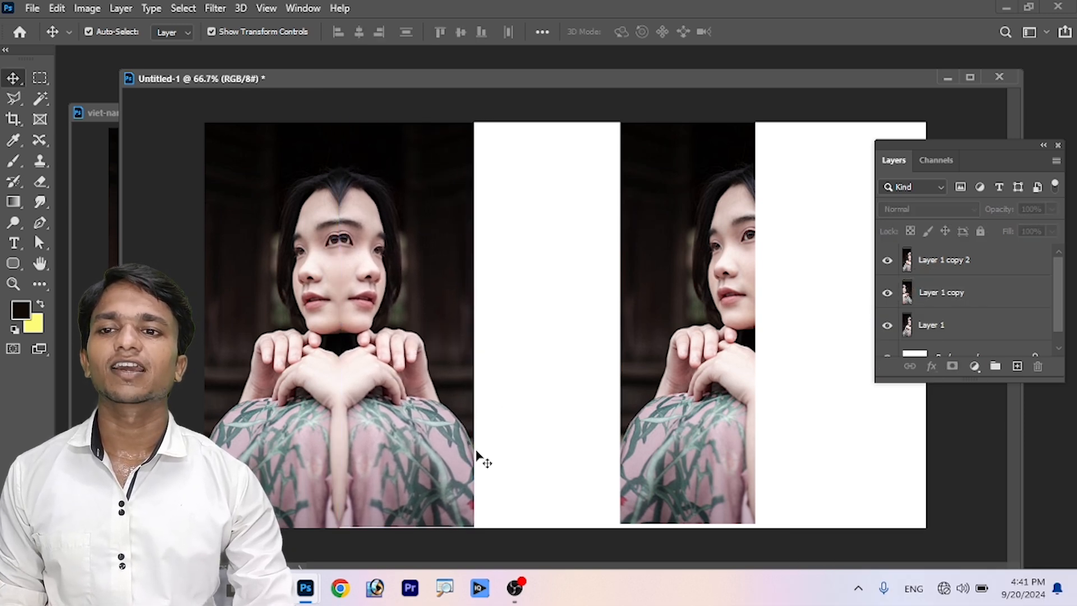
Step: Move the third strip closer to the mirrored pair and place a duplicate of it beside it
{"action": "left_click_drag", "start_coordinate": [654, 388], "coordinate": [530, 392]}
{"action": "left_click_drag", "start_coordinate": [546, 397], "coordinate": [681, 398]}
{"action": "key", "text": "ctrl+j"}
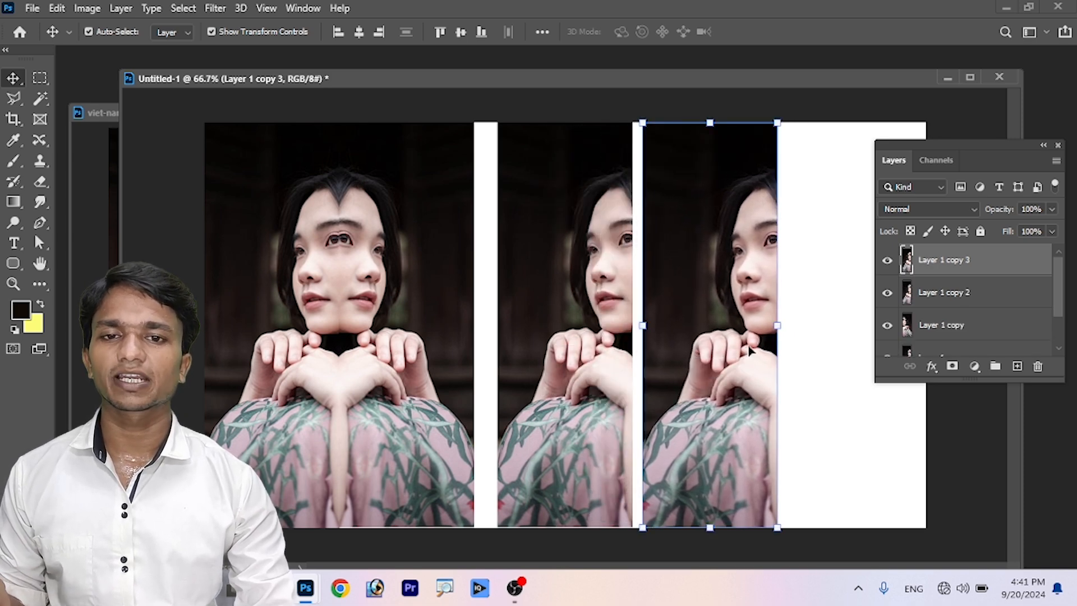
Step: Try to distort and mirror the new duplicate strip by its side handle, undoing each attempt
{"action": "left_click_drag", "start_coordinate": [779, 327], "coordinate": [769, 350]}
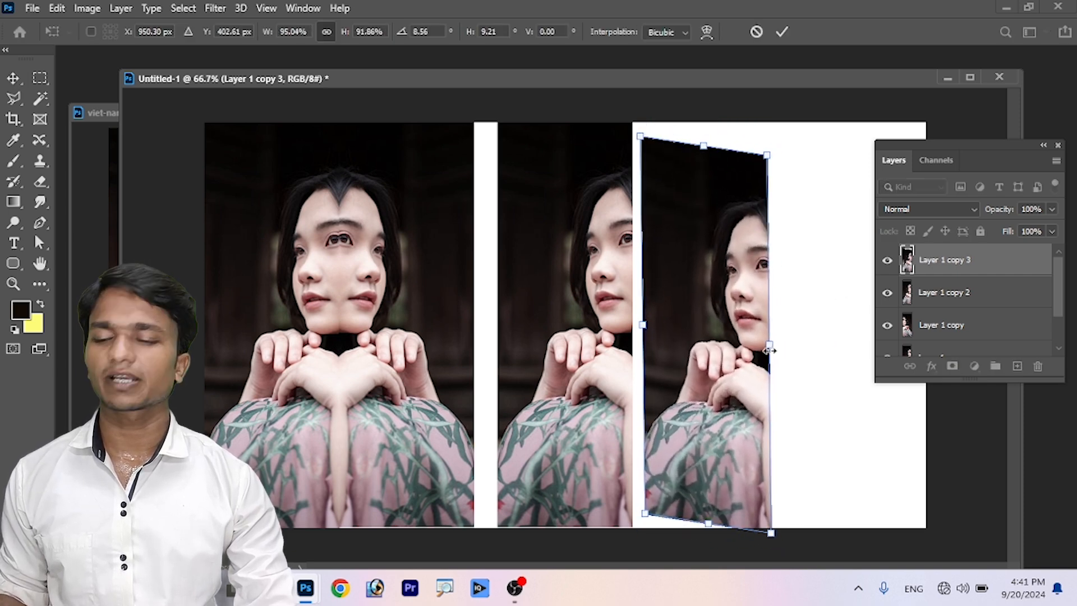
{"action": "key", "text": "ctrl+z"}
{"action": "left_click_drag", "start_coordinate": [778, 324], "coordinate": [567, 356]}
{"action": "key", "text": "ctrl+z"}
{"action": "key", "text": "ctrl+z"}
Step: Mirror and widen the duplicate strip by pulling its side edge past the opposite one, and place it against the third strip
{"action": "left_click_drag", "start_coordinate": [710, 367], "coordinate": [734, 358]}
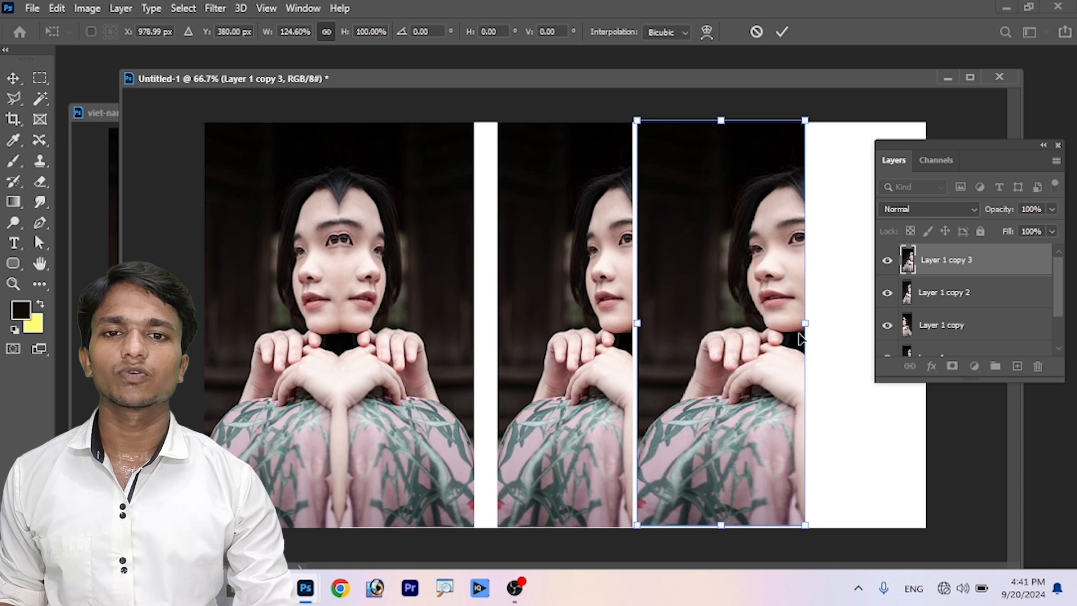
{"action": "left_click_drag", "start_coordinate": [806, 326], "coordinate": [403, 291]}
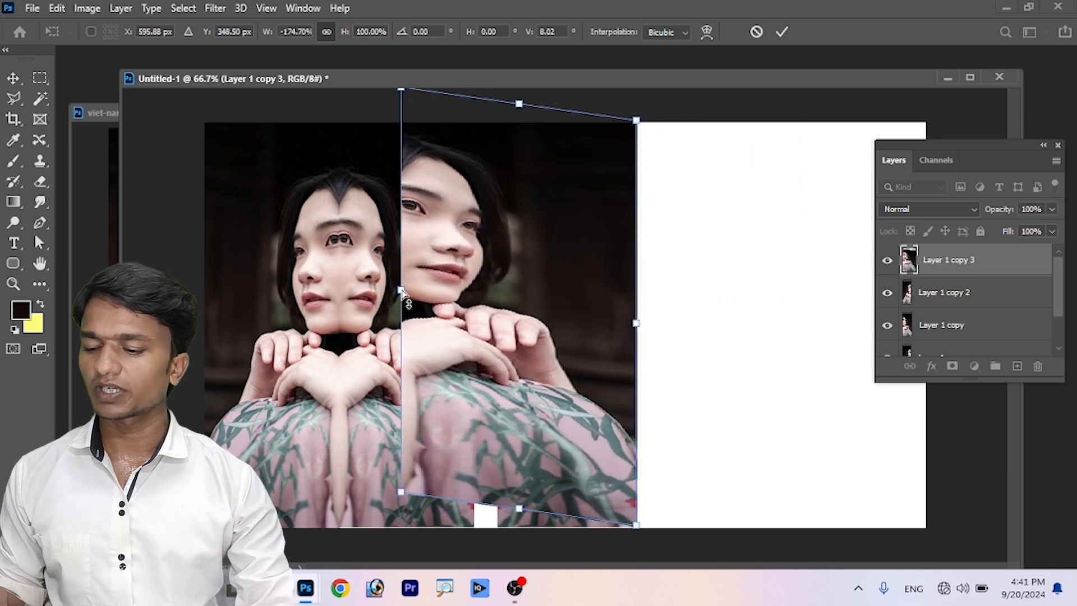
{"action": "key", "text": "ctrl+z"}
{"action": "left_click_drag", "start_coordinate": [801, 323], "coordinate": [332, 317]}
{"action": "left_click_drag", "start_coordinate": [460, 398], "coordinate": [767, 390]}
{"action": "key", "text": "Return"}
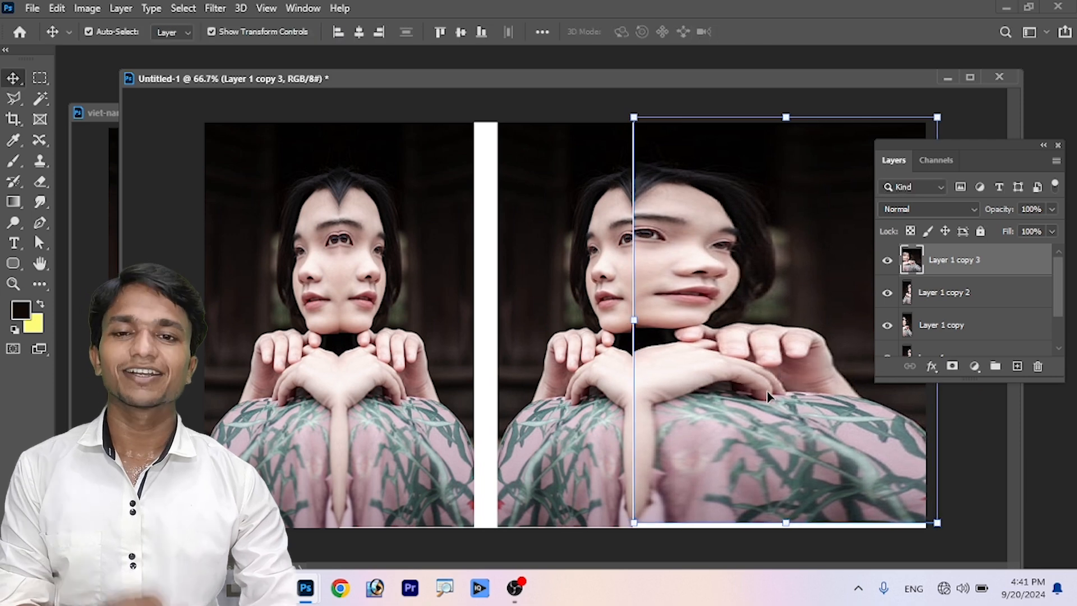
Step: Delete Layer 1 copy 3 and Layer 1 copy, and move the remaining duplicate strip closer to the first strip
{"action": "left_click", "coordinate": [523, 386]}
{"action": "left_click", "coordinate": [711, 395]}
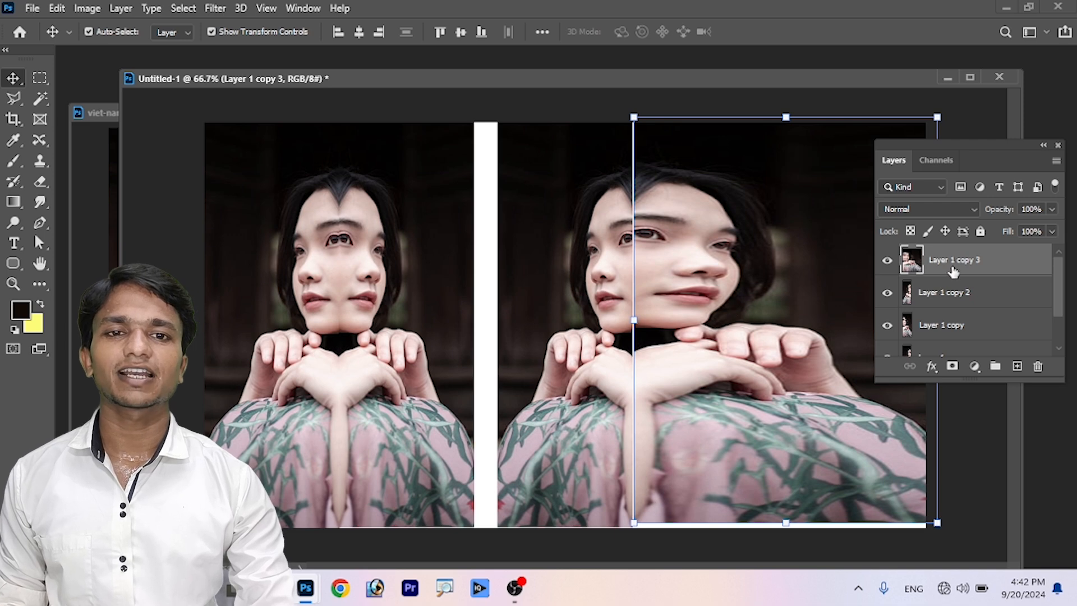
{"action": "key", "text": "Delete"}
{"action": "left_click", "coordinate": [952, 292]}
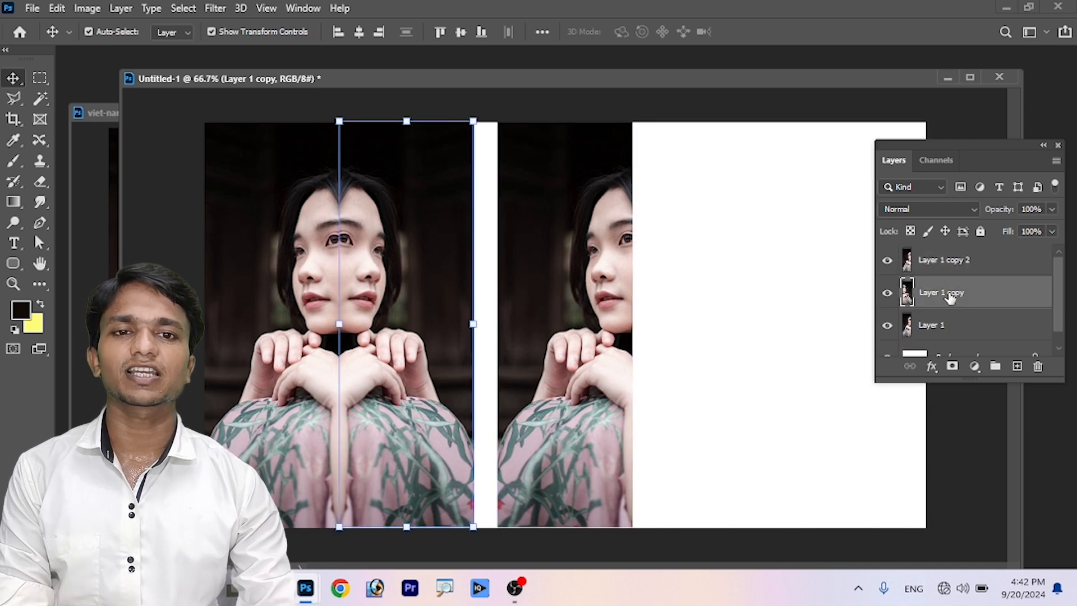
{"action": "key", "text": "Delete"}
{"action": "left_click", "coordinate": [567, 335]}
{"action": "left_click_drag", "start_coordinate": [567, 335], "coordinate": [471, 366]}
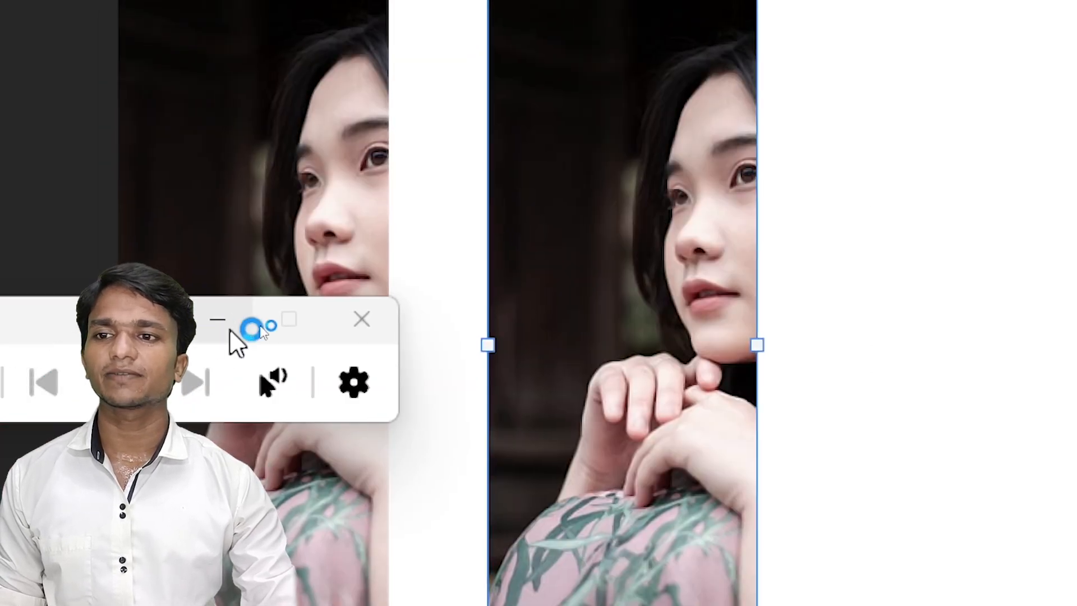
Step: Rotate the second strip freely with its transform box and commit it back at a nearly upright angle
{"action": "left_click", "coordinate": [220, 325]}
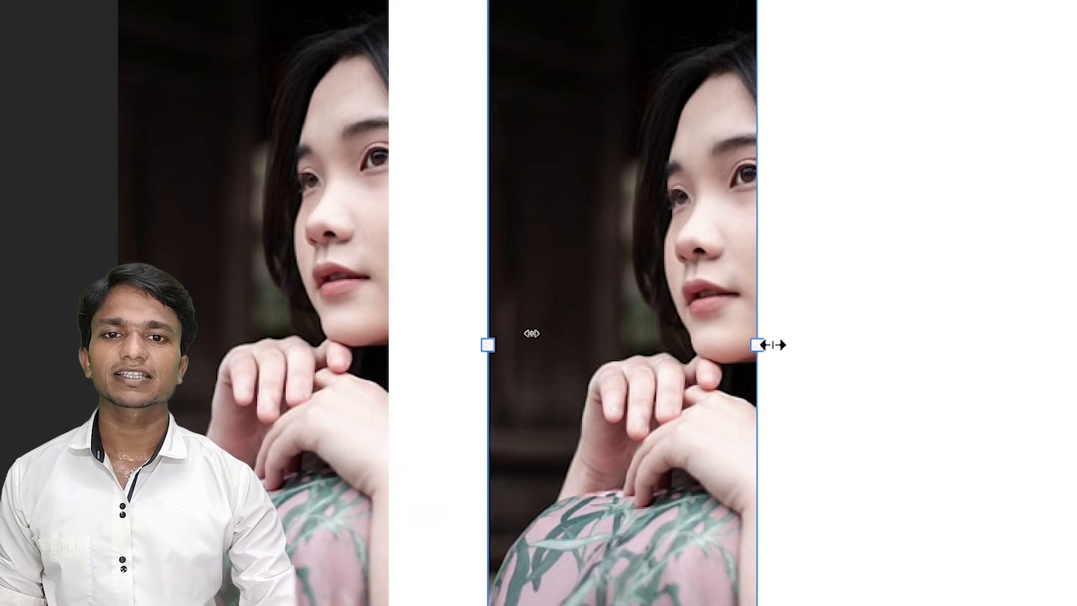
{"action": "left_click_drag", "start_coordinate": [785, 349], "coordinate": [791, 320]}
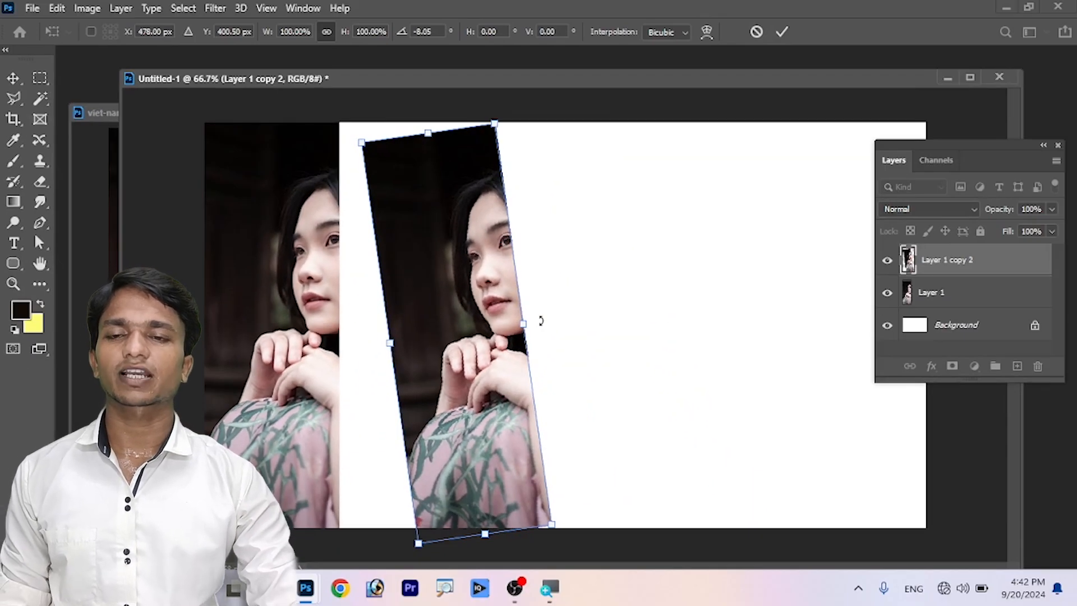
{"action": "left_click_drag", "start_coordinate": [791, 320], "coordinate": [750, 351]}
{"action": "left_click_drag", "start_coordinate": [536, 332], "coordinate": [543, 334]}
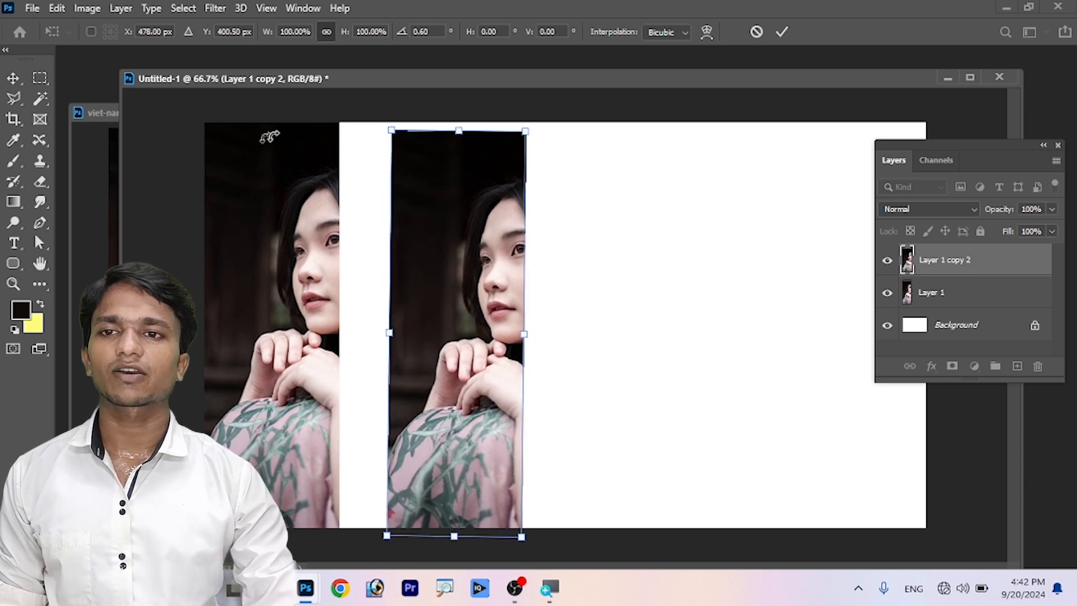
{"action": "left_click_drag", "start_coordinate": [392, 130], "coordinate": [264, 78]}
{"action": "left_click_drag", "start_coordinate": [534, 295], "coordinate": [545, 293]}
{"action": "key", "text": "Return"}
Step: Scale the second strip proportionally, first far up and back down to about 124%, placing it over the first strip
{"action": "left_click_drag", "start_coordinate": [360, 292], "coordinate": [94, 299]}
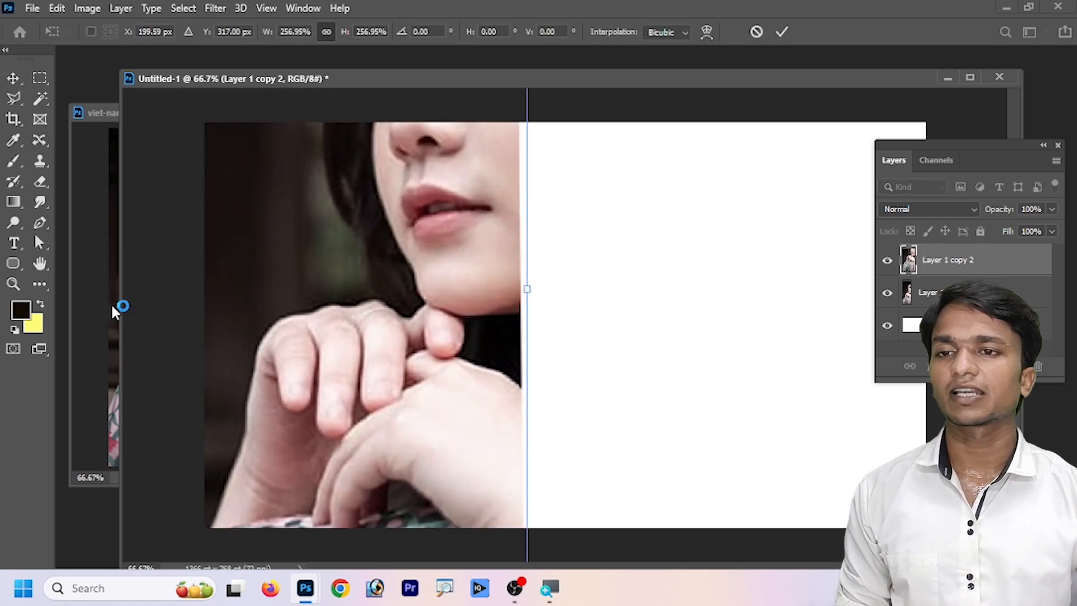
{"action": "left_click_drag", "start_coordinate": [243, 345], "coordinate": [361, 349]}
{"action": "left_click_drag", "start_coordinate": [221, 301], "coordinate": [446, 300]}
{"action": "left_click_drag", "start_coordinate": [521, 362], "coordinate": [279, 429]}
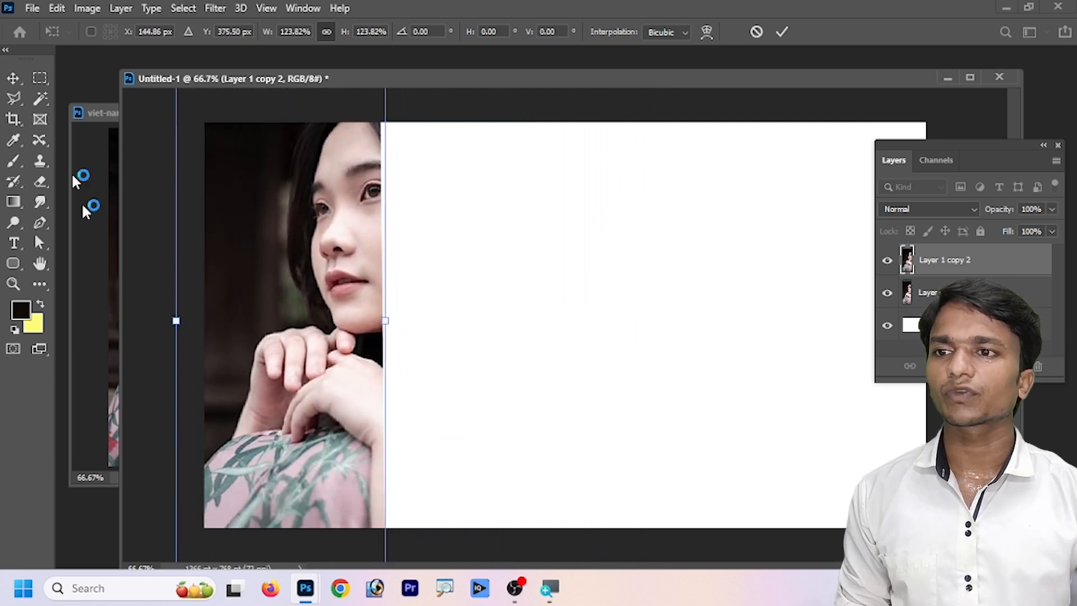
Step: Switch to the Rectangular Marquee and back to the Move tool, and move the enlarged strip beside the first strip
{"action": "right_click", "coordinate": [41, 76]}
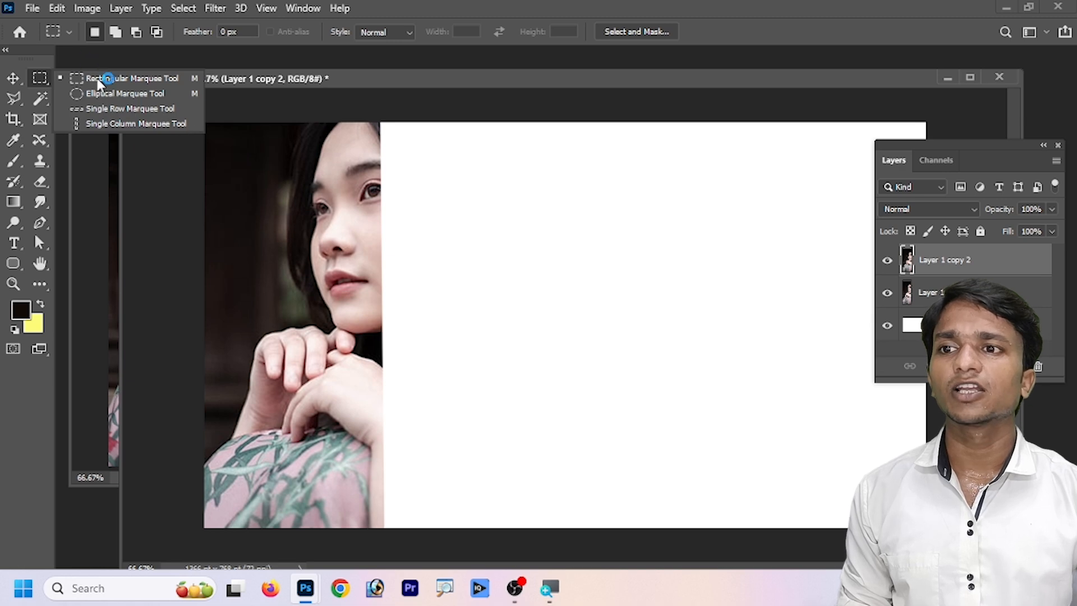
{"action": "left_click", "coordinate": [310, 269]}
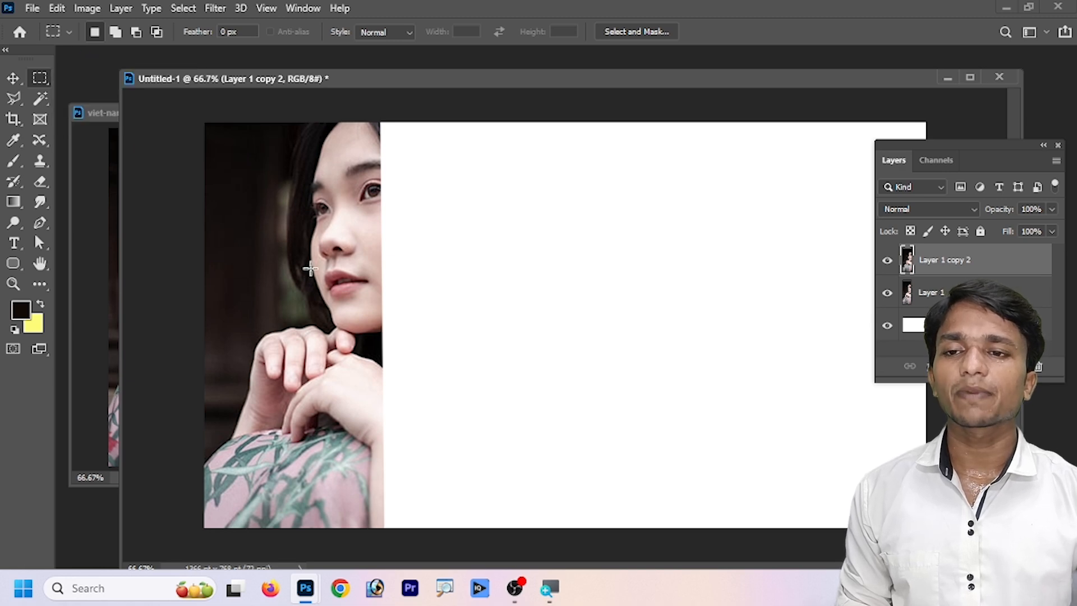
{"action": "left_click", "coordinate": [7, 80]}
{"action": "left_click_drag", "start_coordinate": [264, 281], "coordinate": [452, 289]}
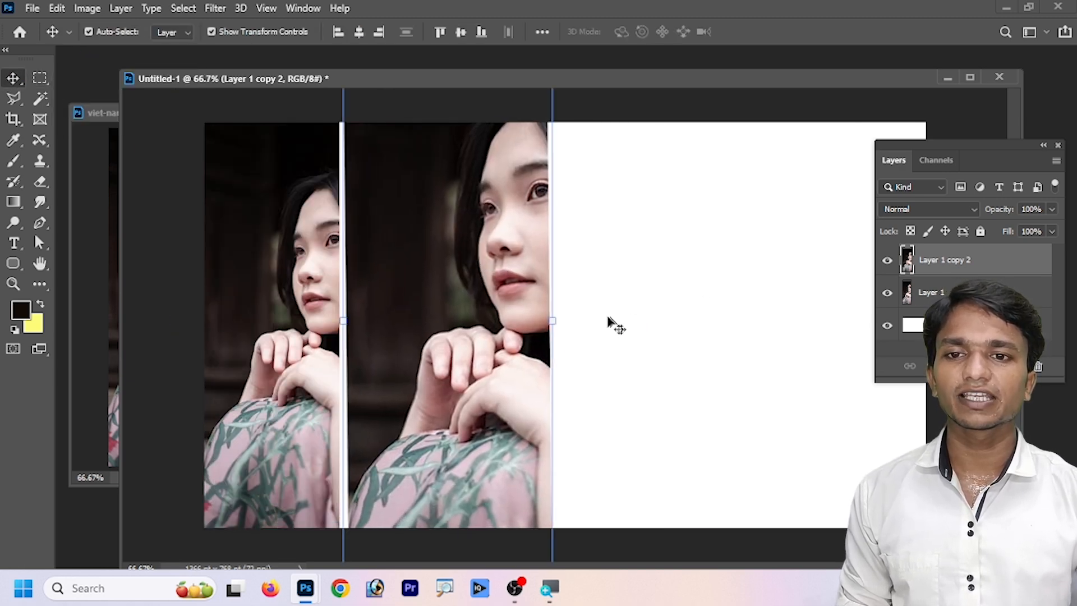
Step: Rotate the enlarged strip to about -67.66° and delete both strip layers from the blank document
{"action": "left_click_drag", "start_coordinate": [566, 330], "coordinate": [471, 158]}
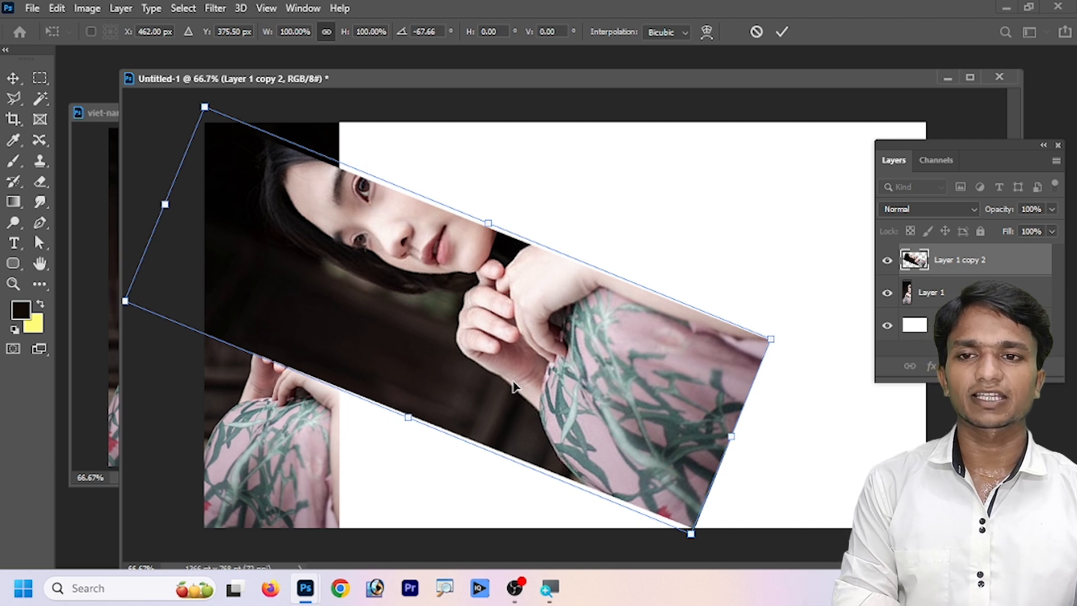
{"action": "key", "text": "Return"}
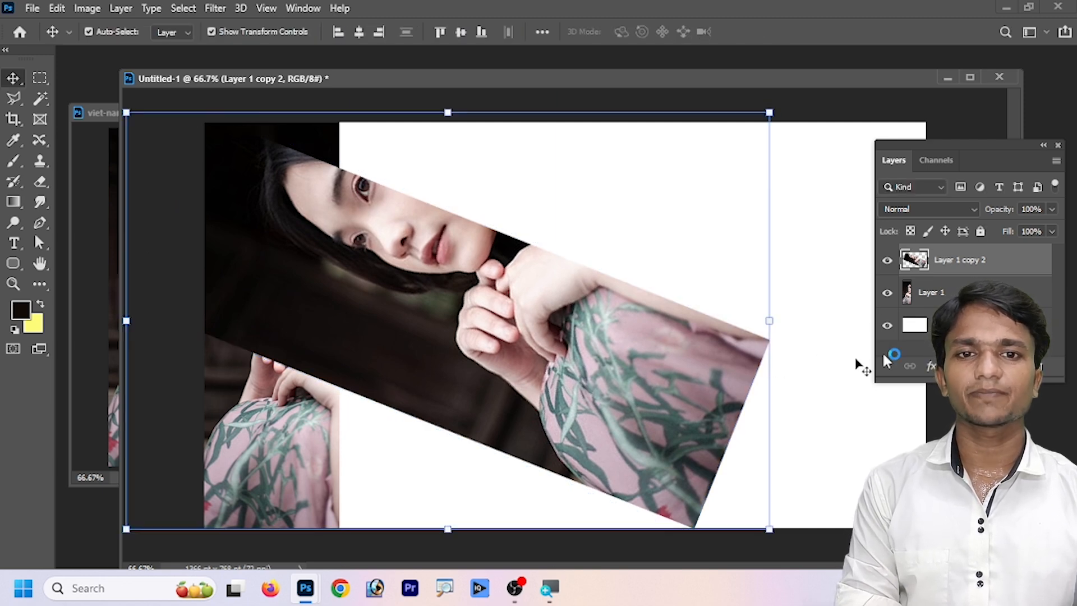
{"action": "key", "text": "Delete"}
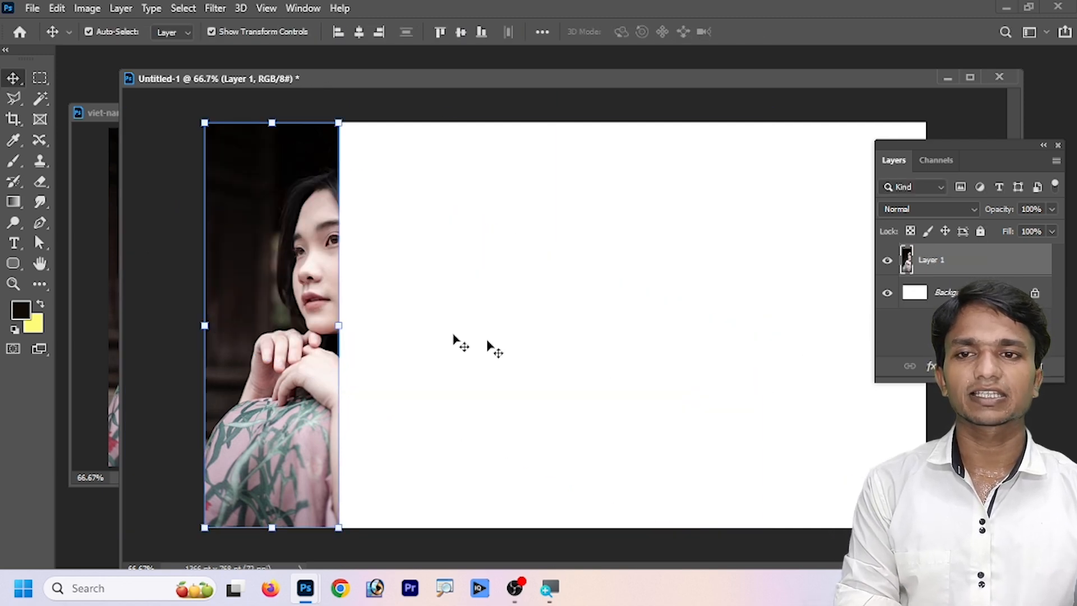
{"action": "key", "text": "Delete"}
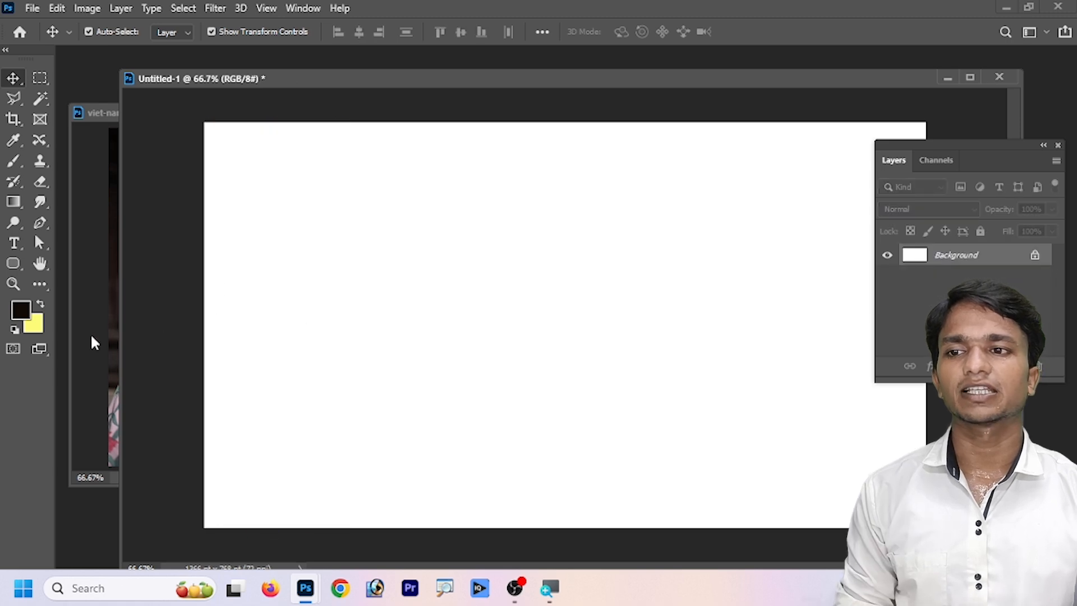
Step: Clear the selection in the portrait photo and try to move its locked background with the Move tool
{"action": "left_click", "coordinate": [93, 342]}
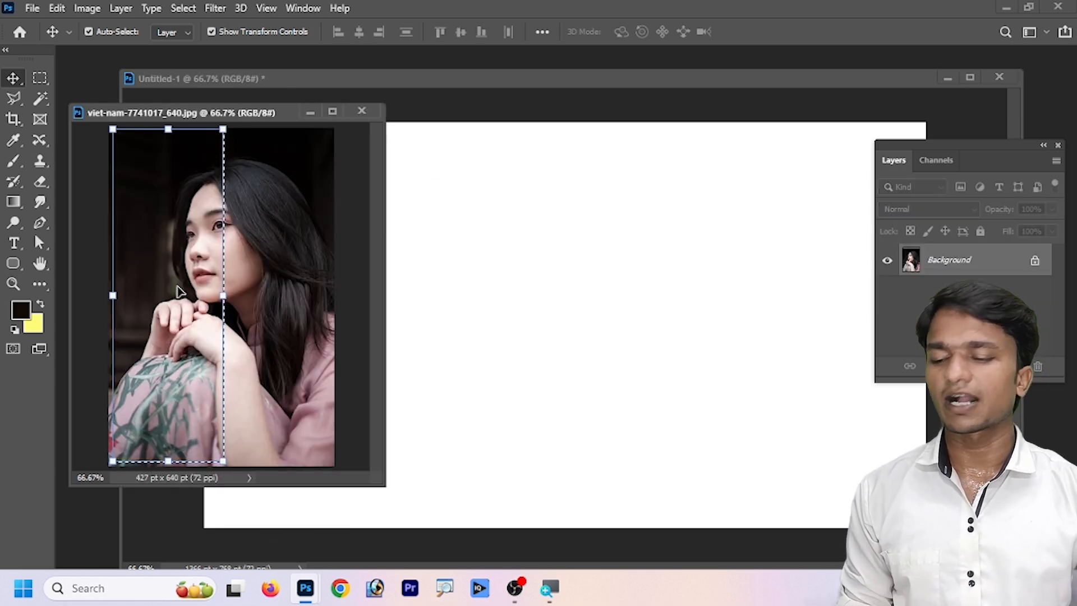
{"action": "key", "text": "ctrl+d"}
{"action": "left_click_drag", "start_coordinate": [213, 196], "coordinate": [216, 198]}
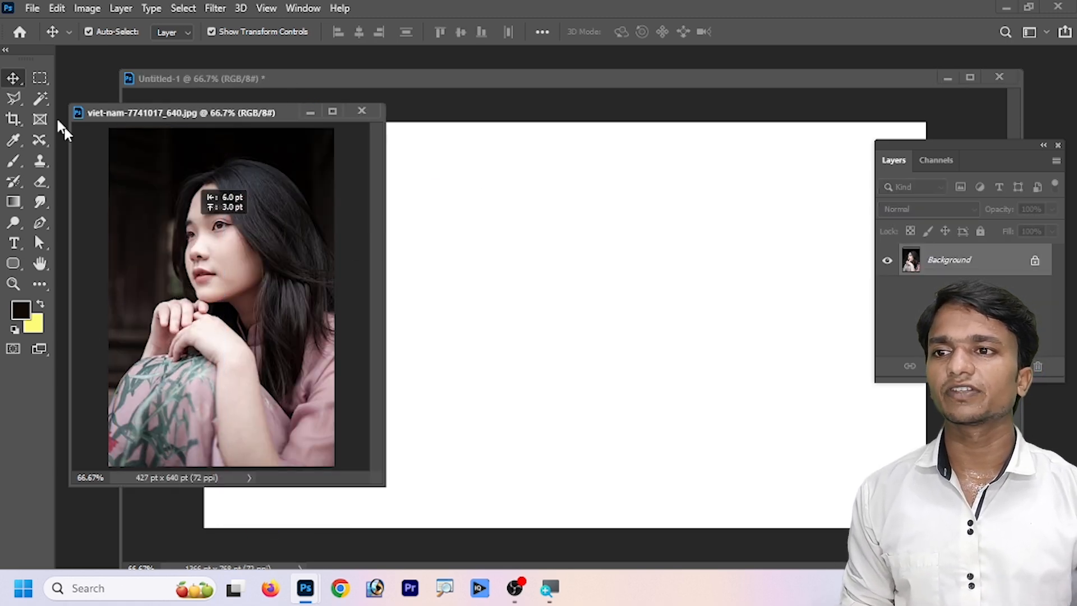
{"action": "left_click", "coordinate": [649, 261]}
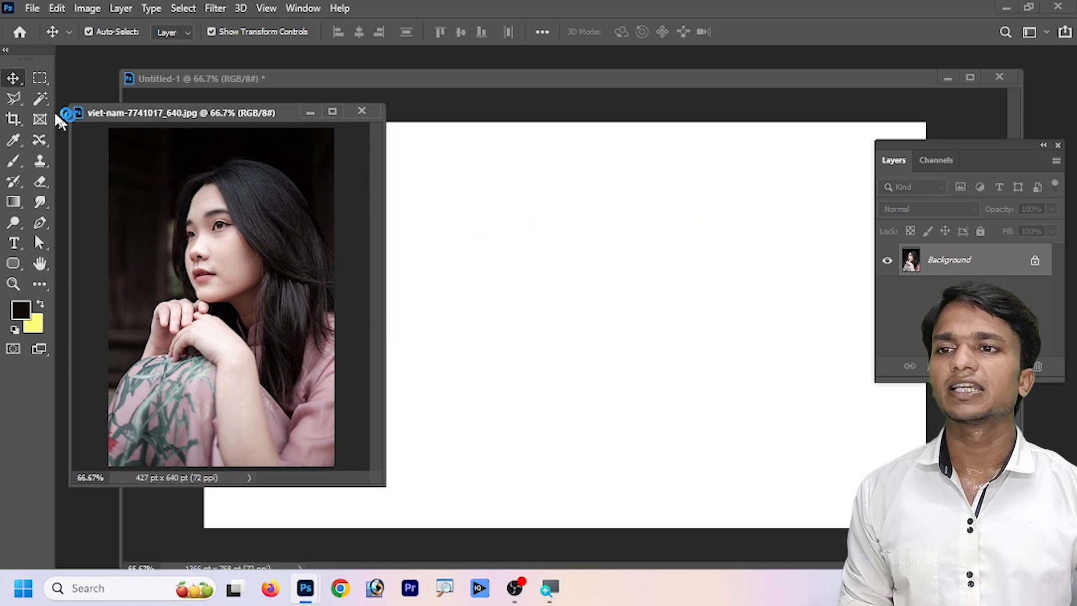
Step: Activate the Move tool and alternate between the portrait photo and a33 copy.jpg, ending on the portrait
{"action": "left_click", "coordinate": [40, 78]}
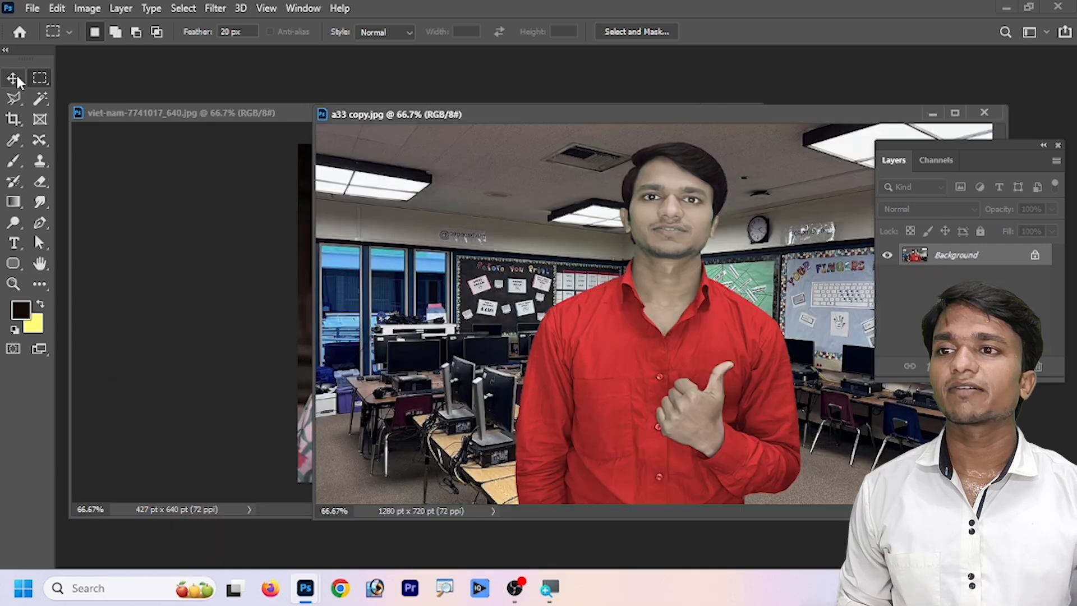
{"action": "left_click", "coordinate": [14, 79]}
{"action": "left_click", "coordinate": [221, 348]}
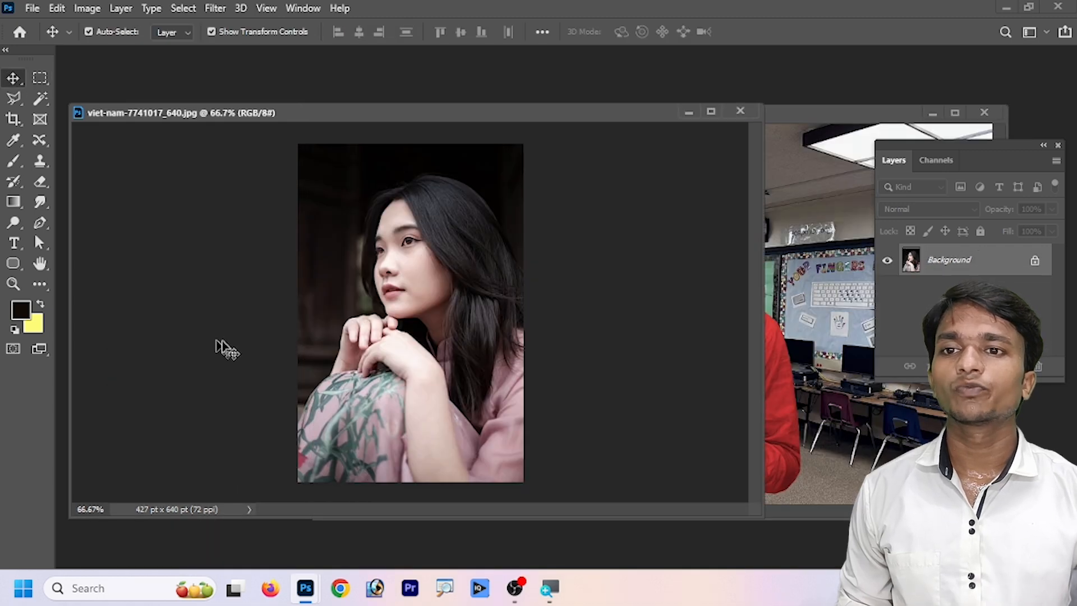
{"action": "left_click", "coordinate": [773, 337]}
{"action": "left_click", "coordinate": [256, 341]}
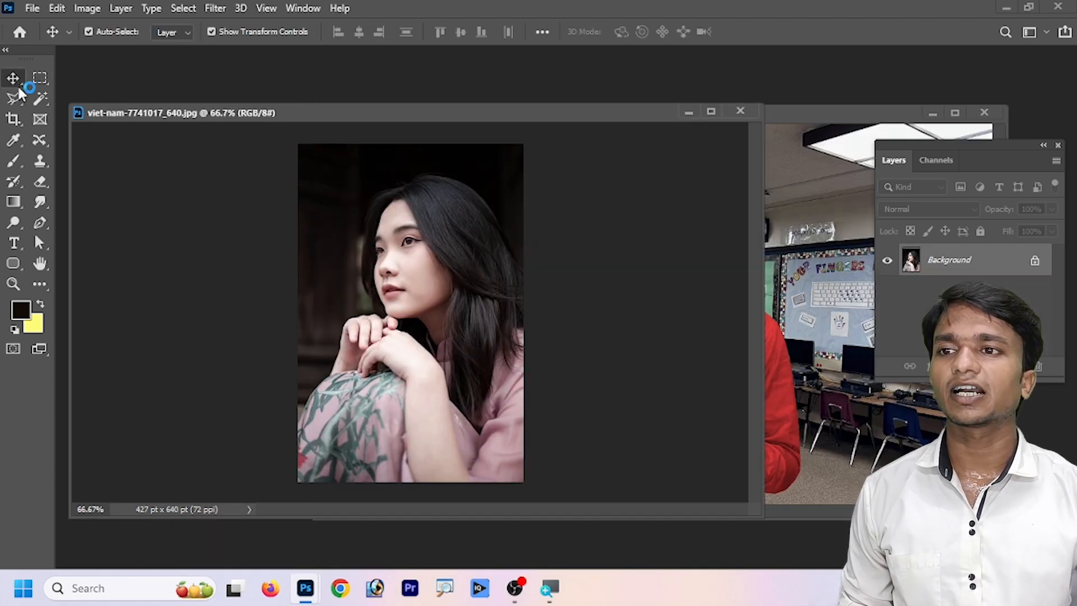
Step: Set the Rectangular Marquee feather to 0 px and select a full-height strip covering the portrait's left half
{"action": "left_click", "coordinate": [38, 78]}
{"action": "left_click_drag", "start_coordinate": [300, 145], "coordinate": [416, 507]}
{"action": "left_click", "coordinate": [331, 284]}
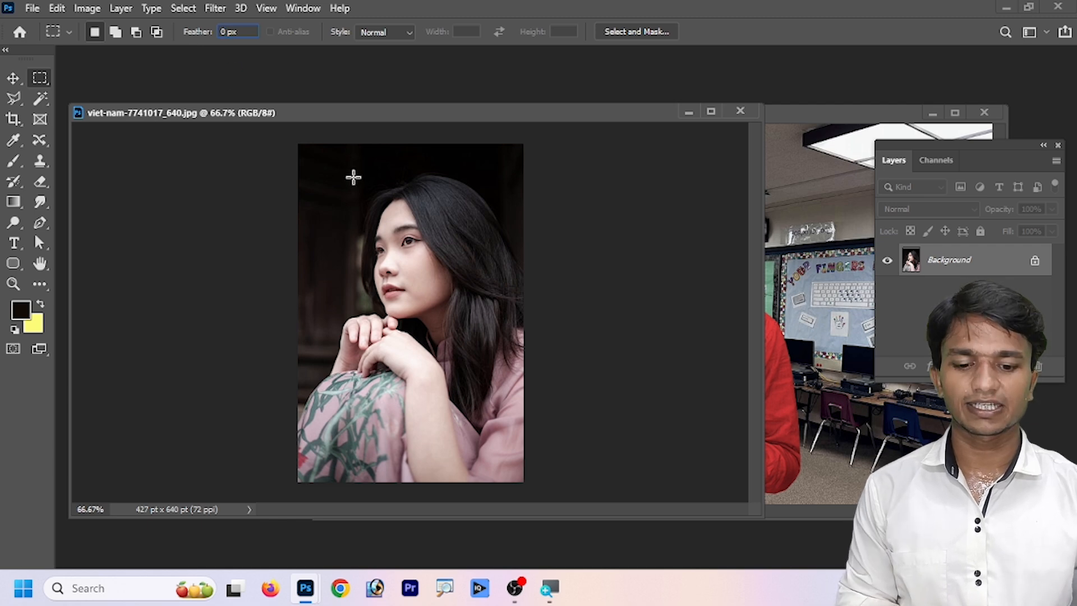
{"action": "left_click_drag", "start_coordinate": [412, 447], "coordinate": [415, 481]}
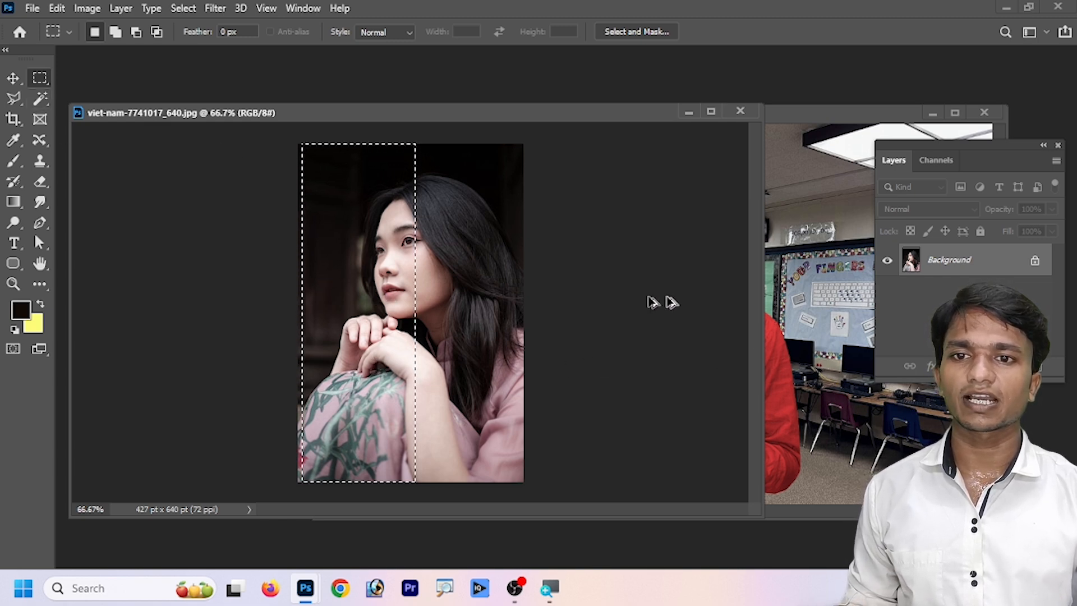
Step: Move the selected portrait strip onto the left side of a33 copy.jpg and reactivate the Rectangular Marquee tool
{"action": "left_click", "coordinate": [13, 78]}
{"action": "left_click_drag", "start_coordinate": [400, 311], "coordinate": [364, 335]}
{"action": "key", "text": "ctrl+t"}
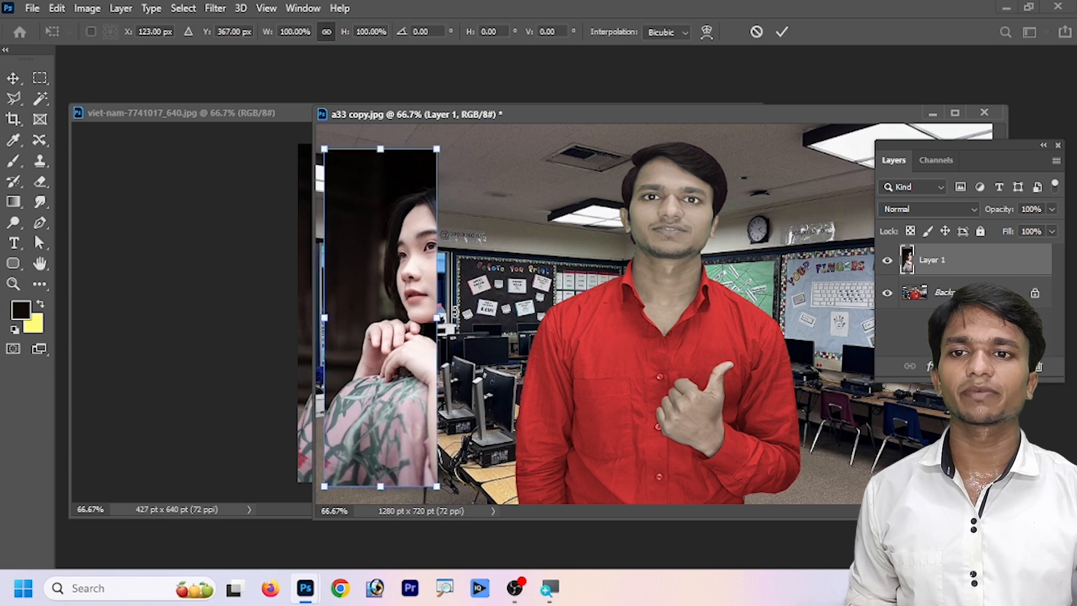
{"action": "key", "text": "Return"}
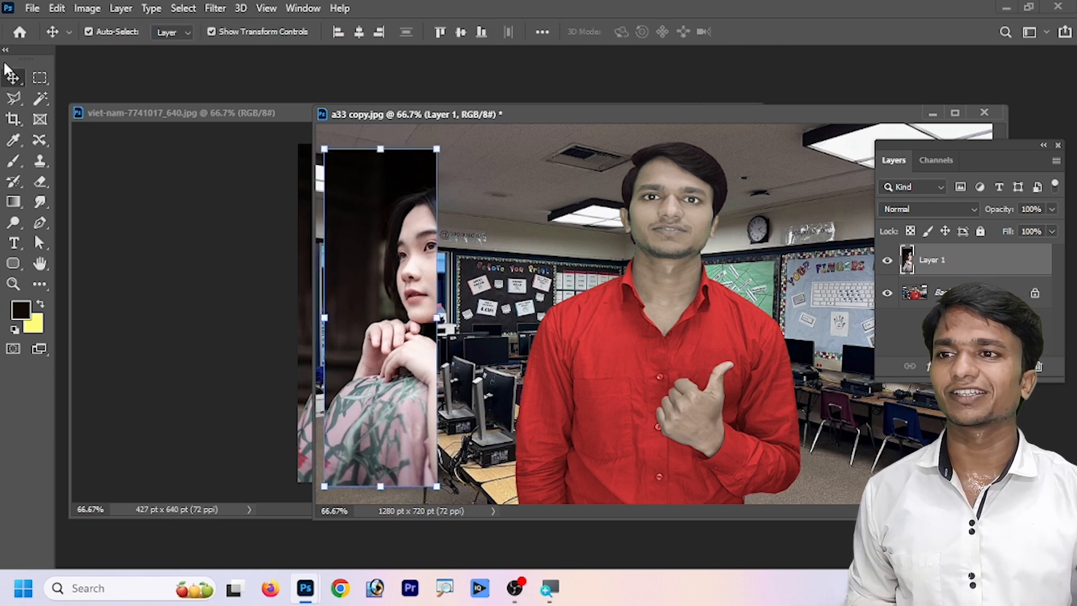
{"action": "left_click", "coordinate": [35, 82]}
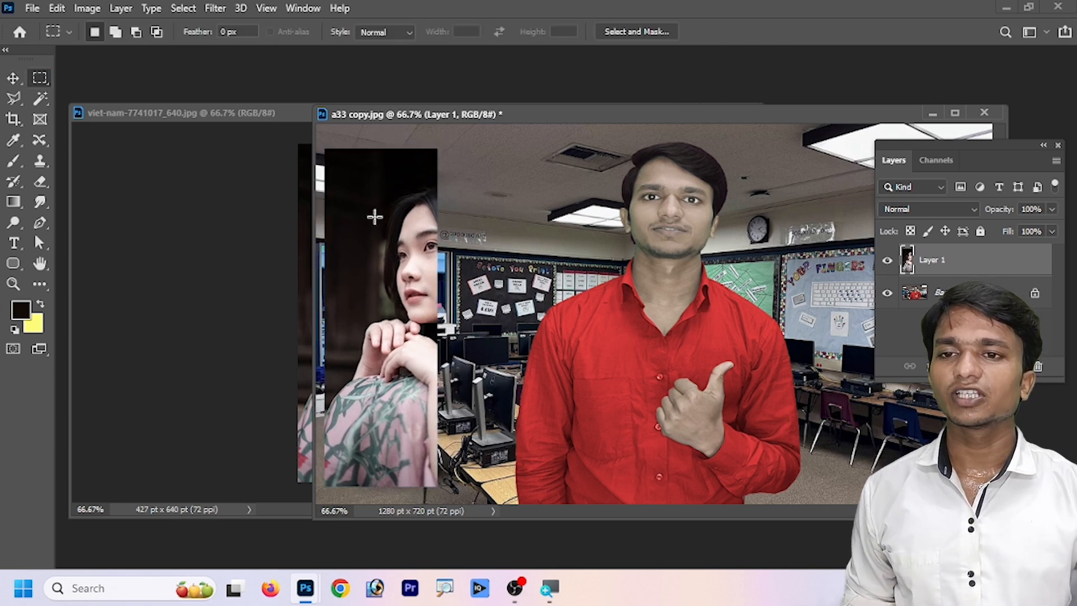
Step: Set the Rectangular Marquee feather to 20 px and select a tall strip over the portrait photo's left half
{"action": "left_click", "coordinate": [310, 155]}
{"action": "left_click", "coordinate": [376, 278]}
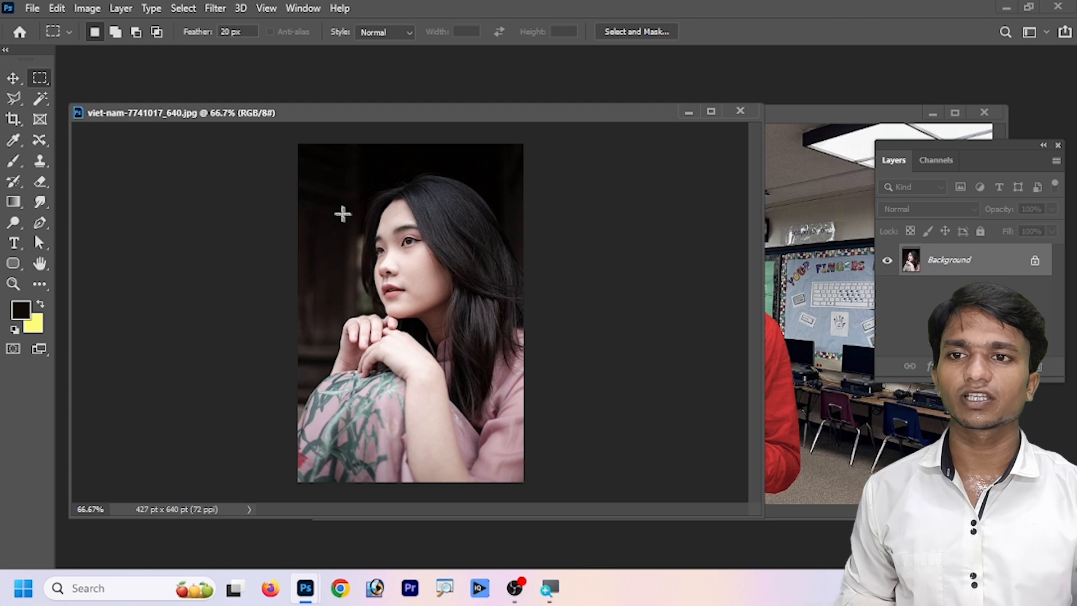
{"action": "left_click_drag", "start_coordinate": [304, 162], "coordinate": [427, 481]}
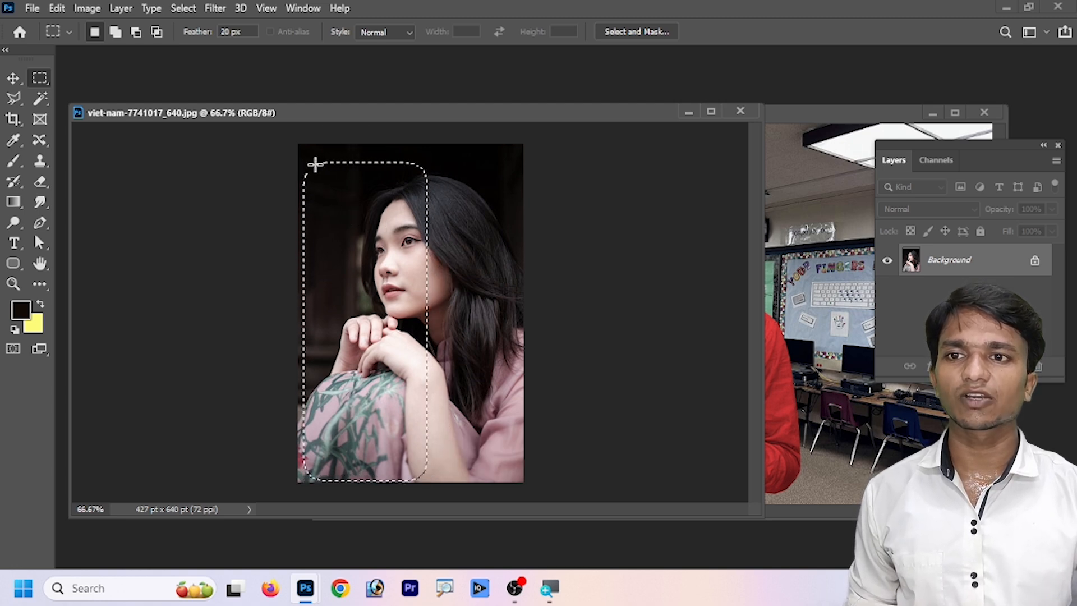
Step: Move the feathered portrait strip into a33 copy.jpg, place it to the right of the man in red and deselect the layer
{"action": "left_click", "coordinate": [15, 77]}
{"action": "left_click_drag", "start_coordinate": [326, 296], "coordinate": [461, 357]}
{"action": "left_click", "coordinate": [557, 291]}
{"action": "key", "text": "Return"}
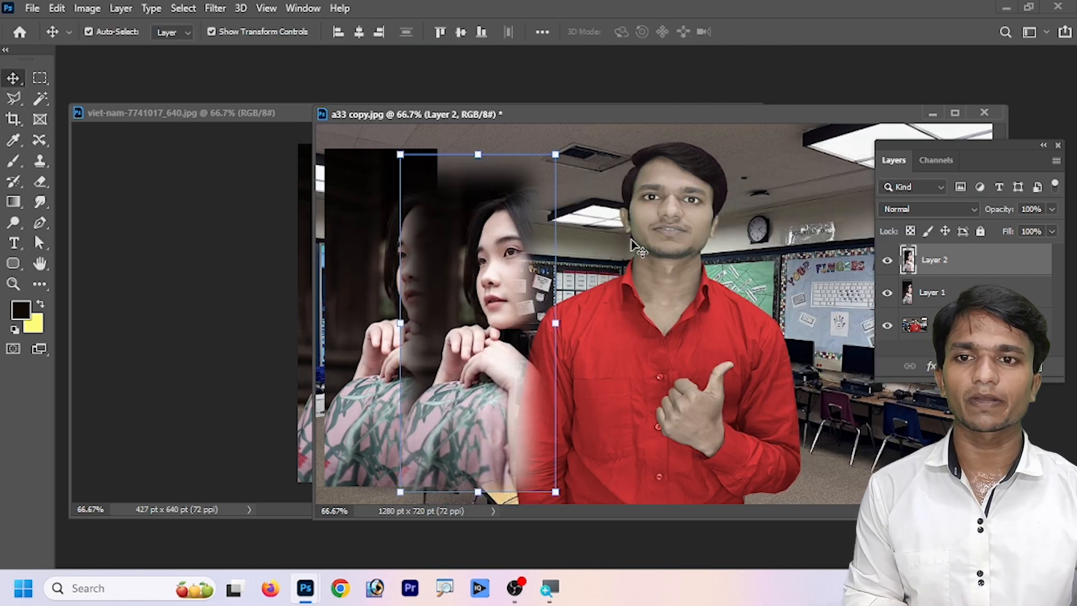
{"action": "left_click", "coordinate": [541, 290]}
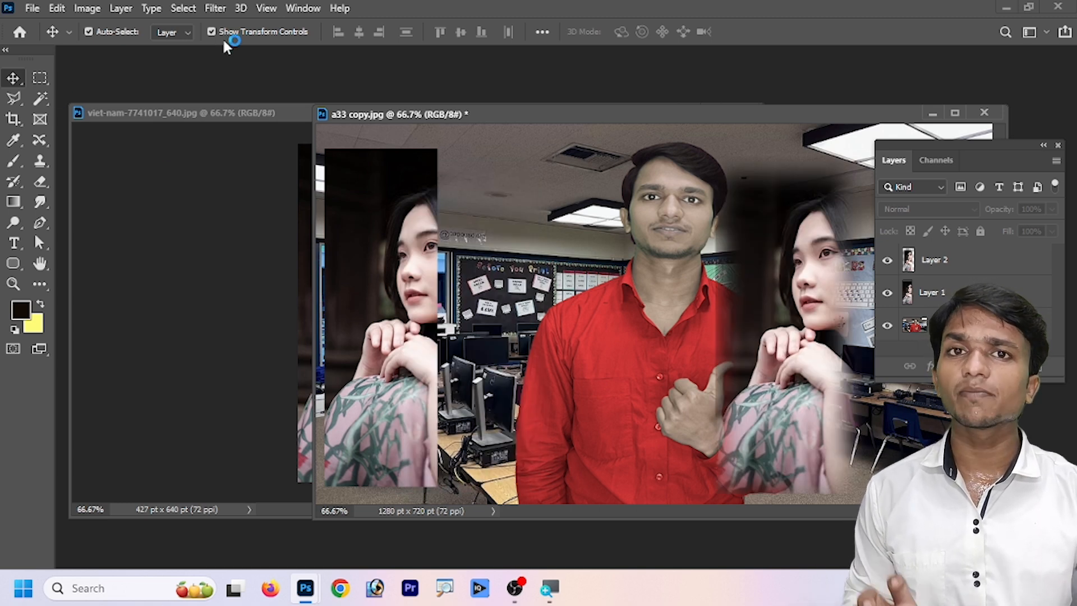
Step: Set the Rectangular Marquee tool to Add to selection and clear the existing selection in the portrait photo
{"action": "right_click", "coordinate": [44, 80]}
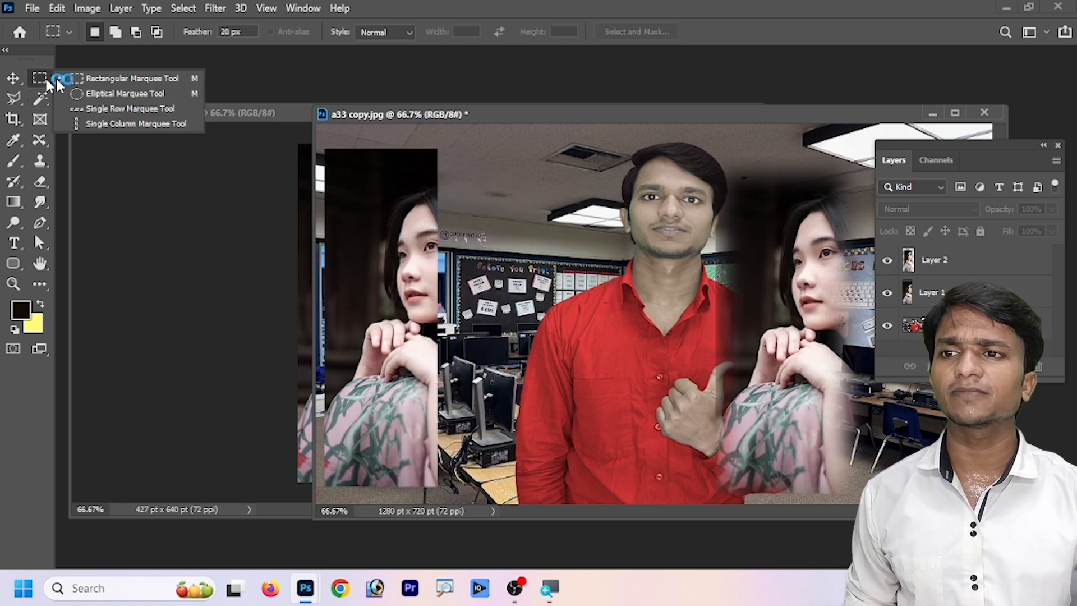
{"action": "left_click", "coordinate": [115, 34]}
{"action": "left_click", "coordinate": [249, 303]}
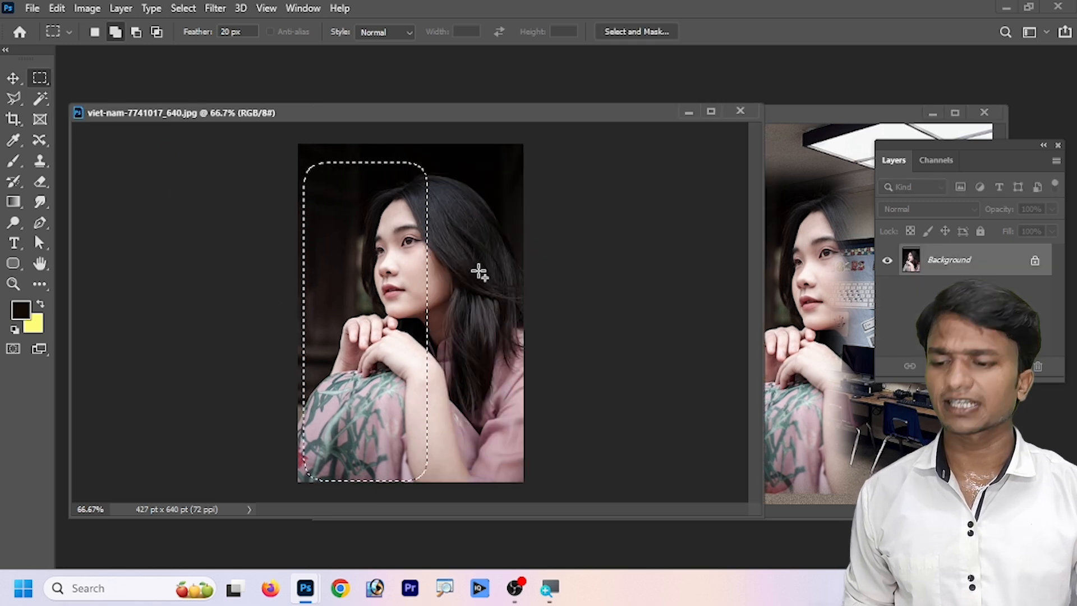
{"action": "key", "text": "ctrl+d"}
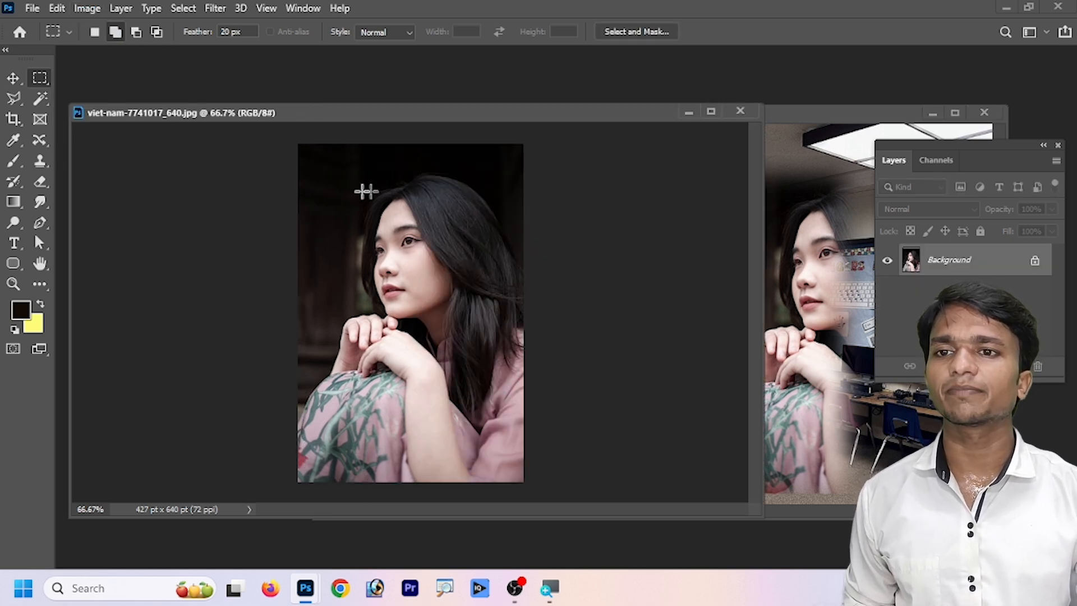
Step: Replace a feathered trial selection by setting the feather to 0 px and selecting a large rectangle around the woman
{"action": "left_click_drag", "start_coordinate": [321, 167], "coordinate": [497, 463]}
{"action": "left_click", "coordinate": [519, 387]}
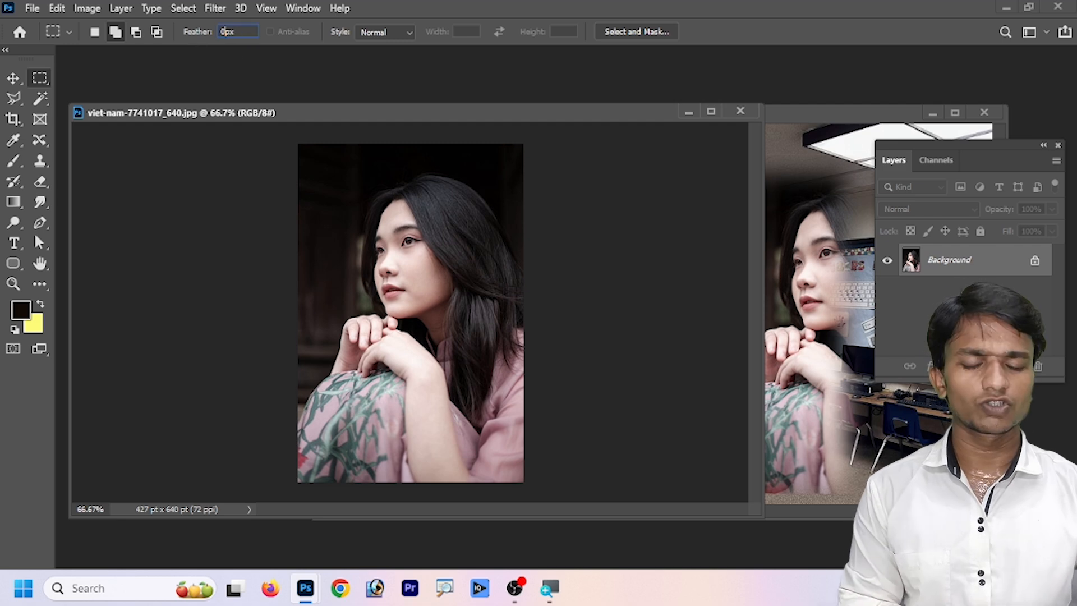
{"action": "key", "text": "Return"}
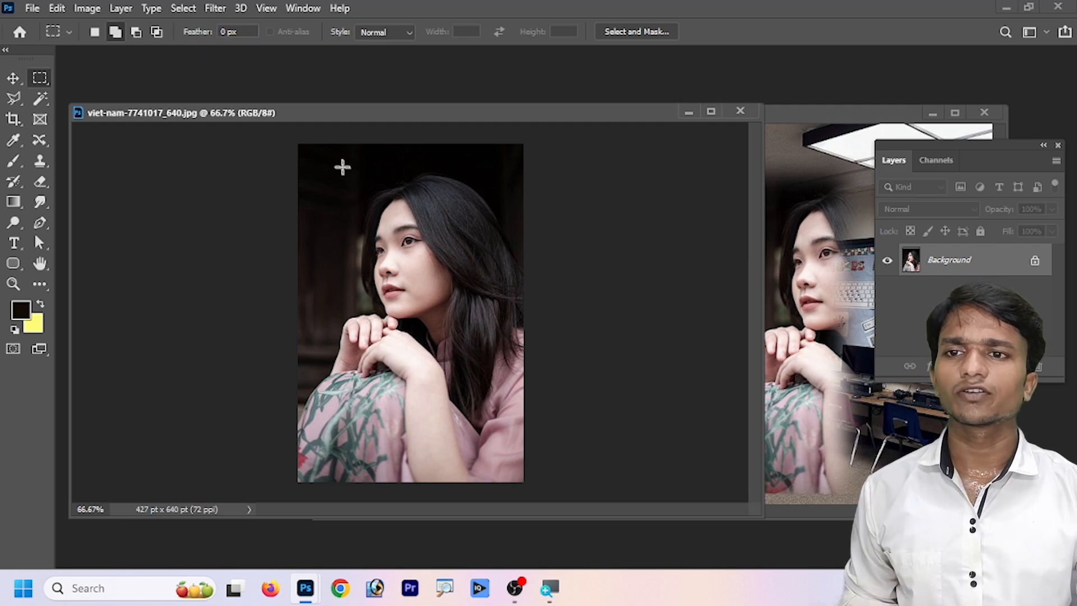
{"action": "left_click_drag", "start_coordinate": [344, 252], "coordinate": [499, 463]}
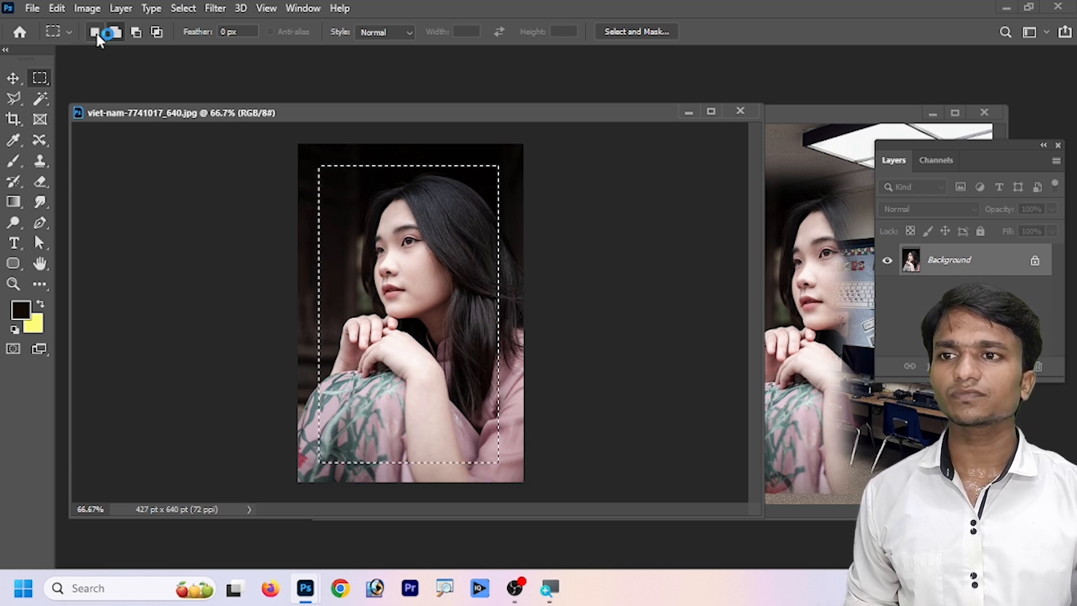
Step: Add small rectangles to the selection's two upper corners and subtract small rectangles from its two lower corners
{"action": "left_click", "coordinate": [115, 33]}
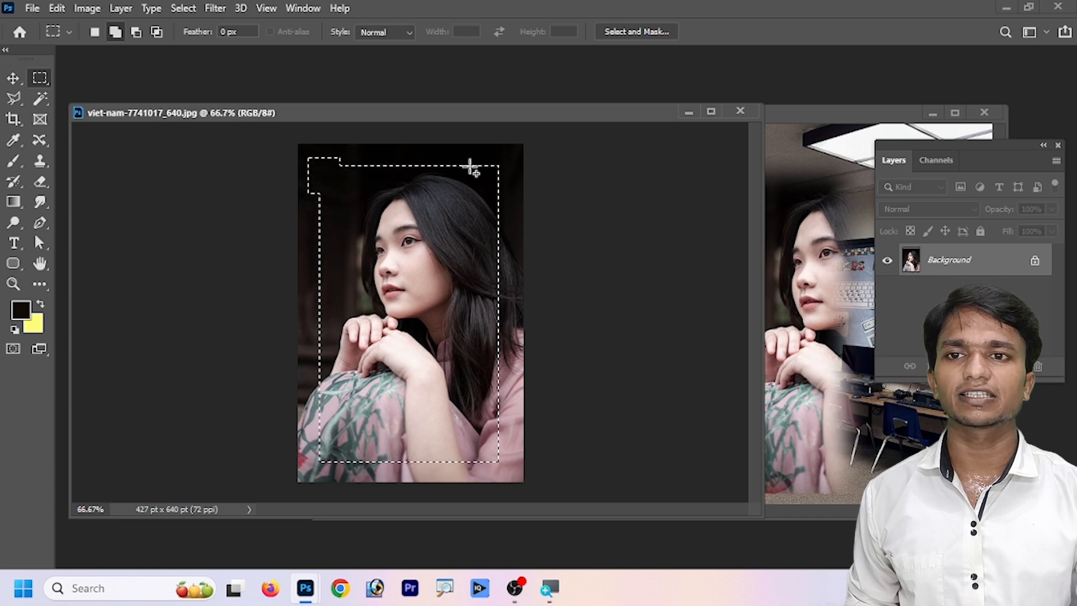
{"action": "left_click_drag", "start_coordinate": [472, 159], "coordinate": [508, 199]}
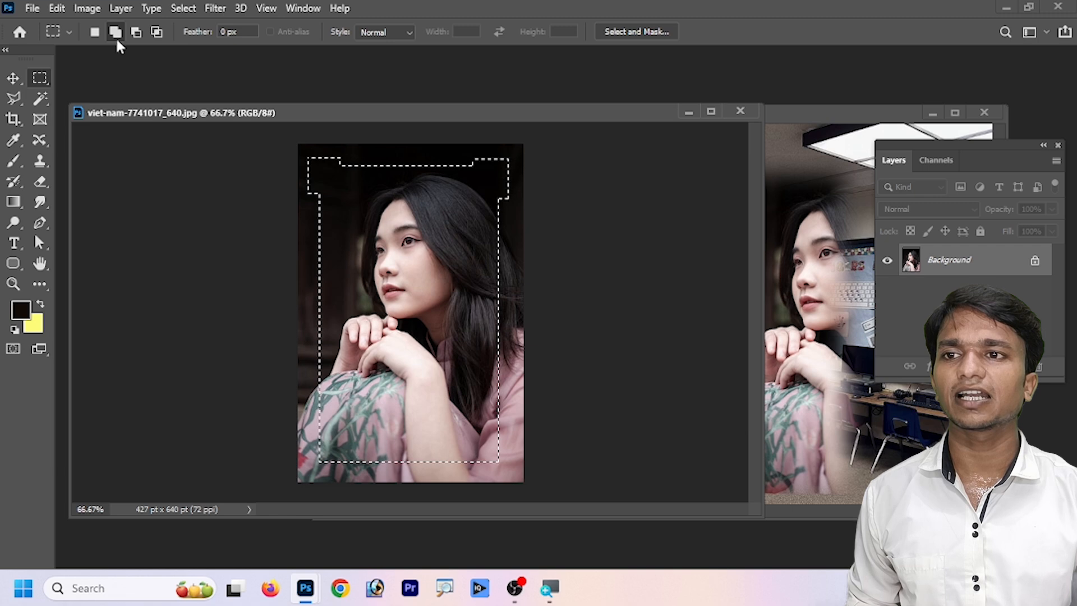
{"action": "left_click", "coordinate": [137, 32]}
{"action": "left_click_drag", "start_coordinate": [299, 452], "coordinate": [339, 480]}
{"action": "left_click_drag", "start_coordinate": [467, 433], "coordinate": [508, 476]}
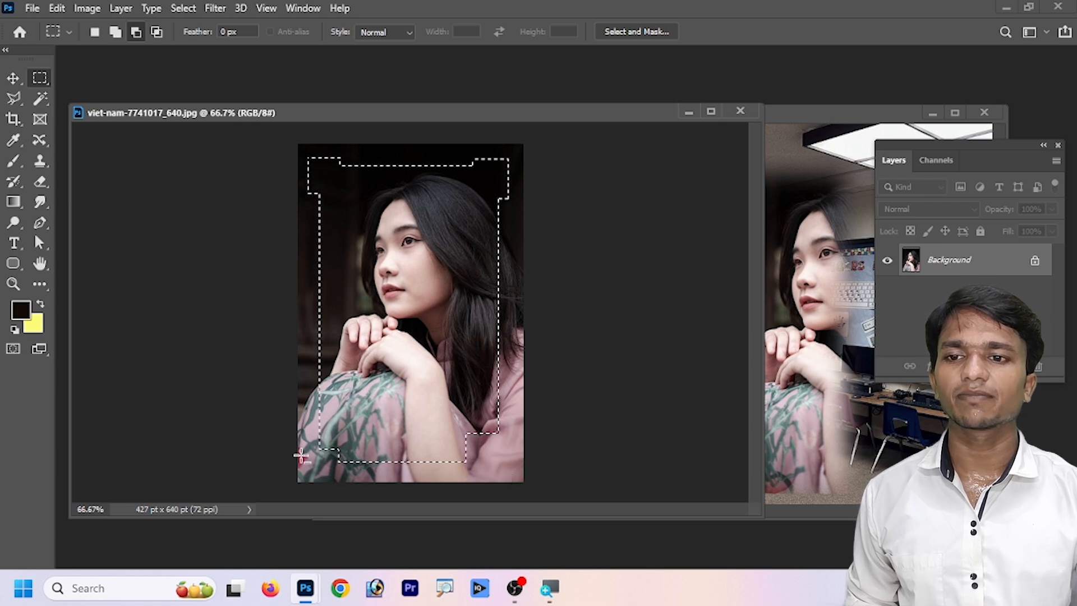
{"action": "left_click_drag", "start_coordinate": [306, 476], "coordinate": [347, 433]}
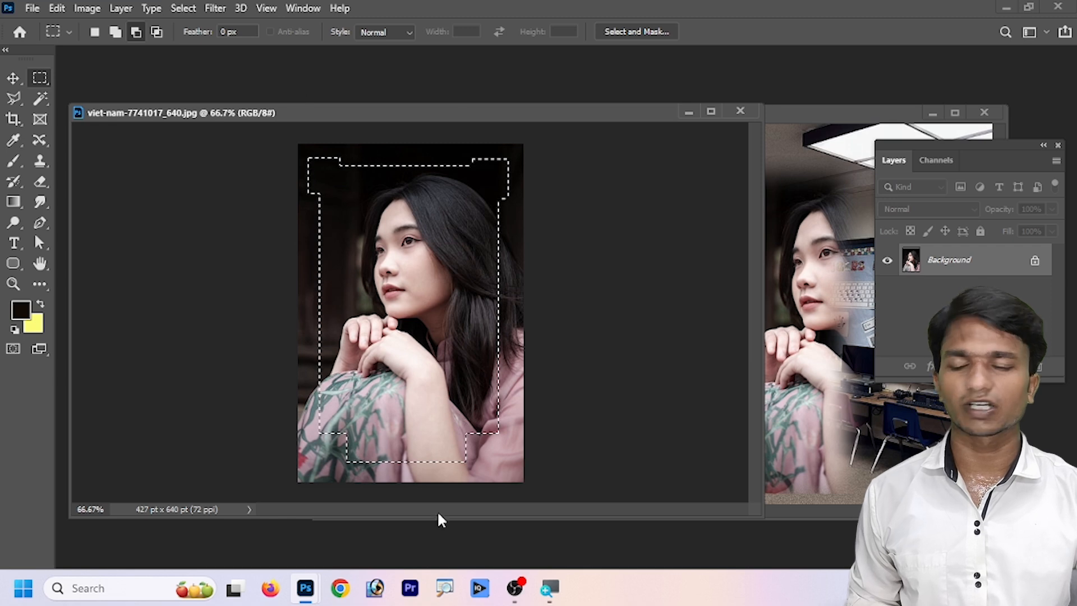
Step: Invert the selection, fill the border area with the yellow background colour and deselect
{"action": "key", "text": "ctrl+shift+i"}
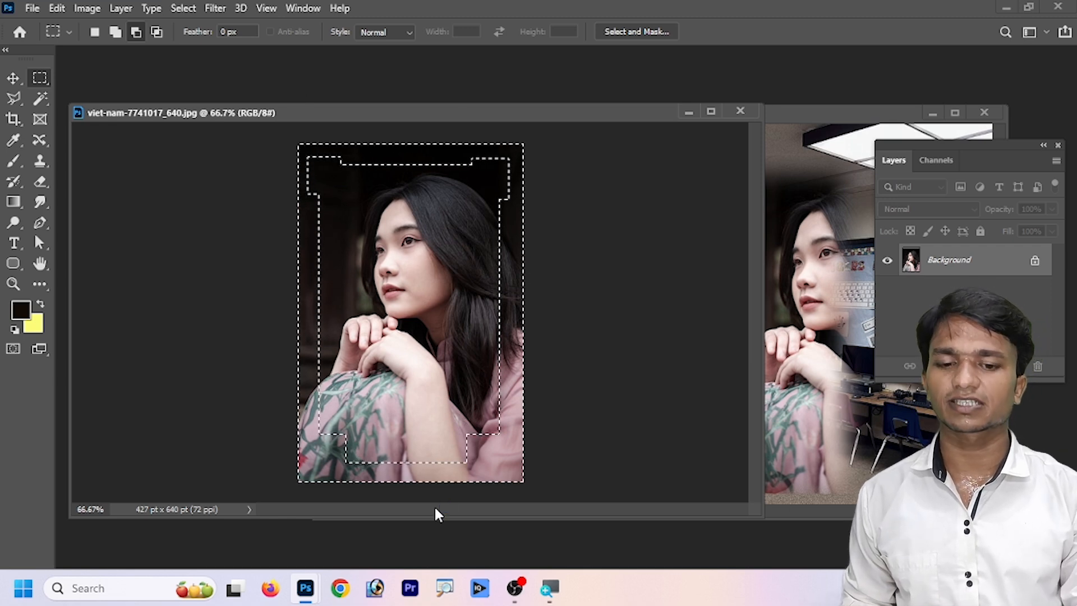
{"action": "key", "text": "ctrl+BackSpace"}
{"action": "key", "text": "ctrl+d"}
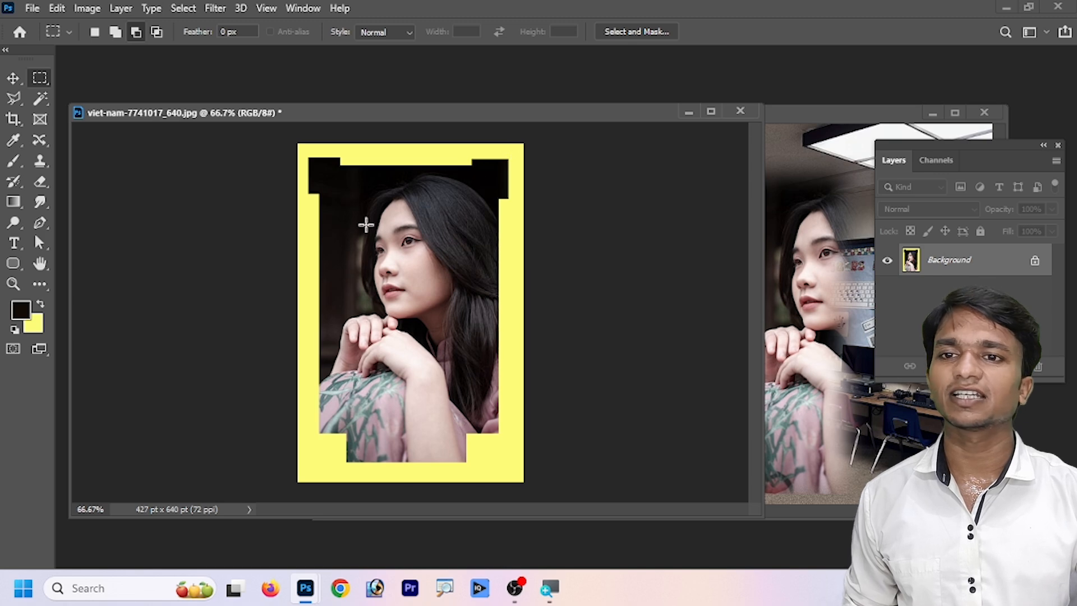
Step: Undo the yellow border fill and the latest selection changes in the portrait photo
{"action": "key", "text": "ctrl+z"}
{"action": "key", "text": "ctrl+z"}
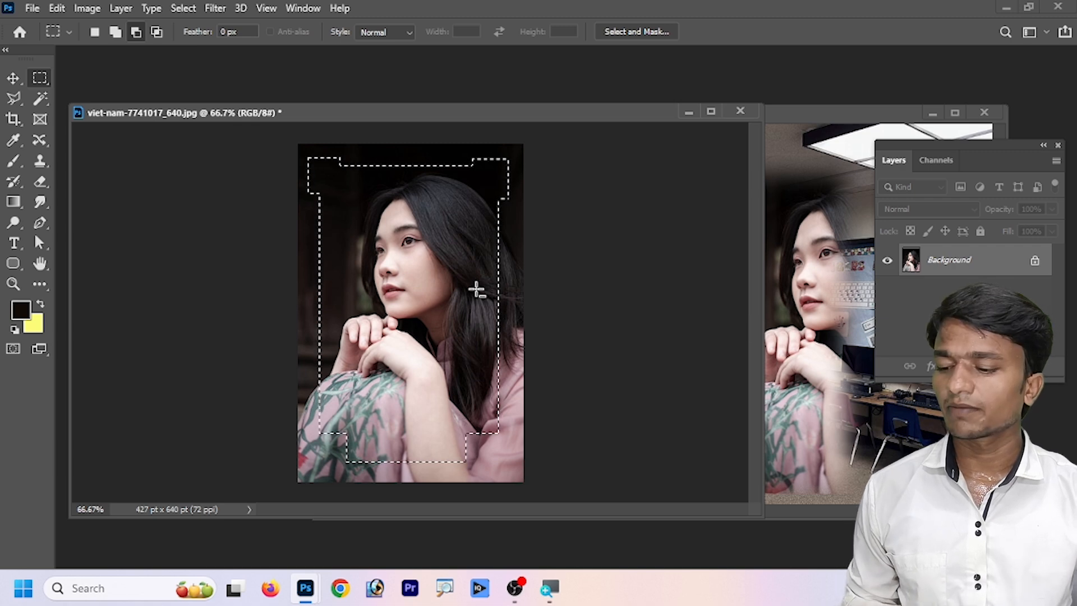
{"action": "key", "text": "ctrl+z"}
{"action": "key", "text": "ctrl+z"}
{"action": "key", "text": "ctrl+z"}
{"action": "key", "text": "ctrl+z"}
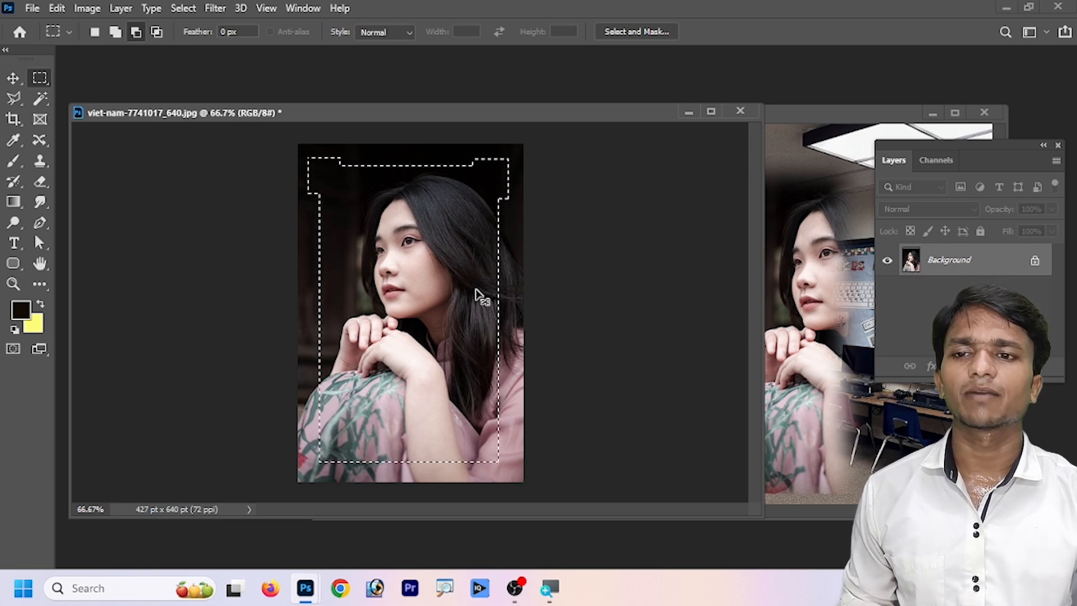
Step: Clear the selection and use Intersect with selection to keep only the overlap of two rectangles around the woman's face
{"action": "key", "text": "ctrl+d"}
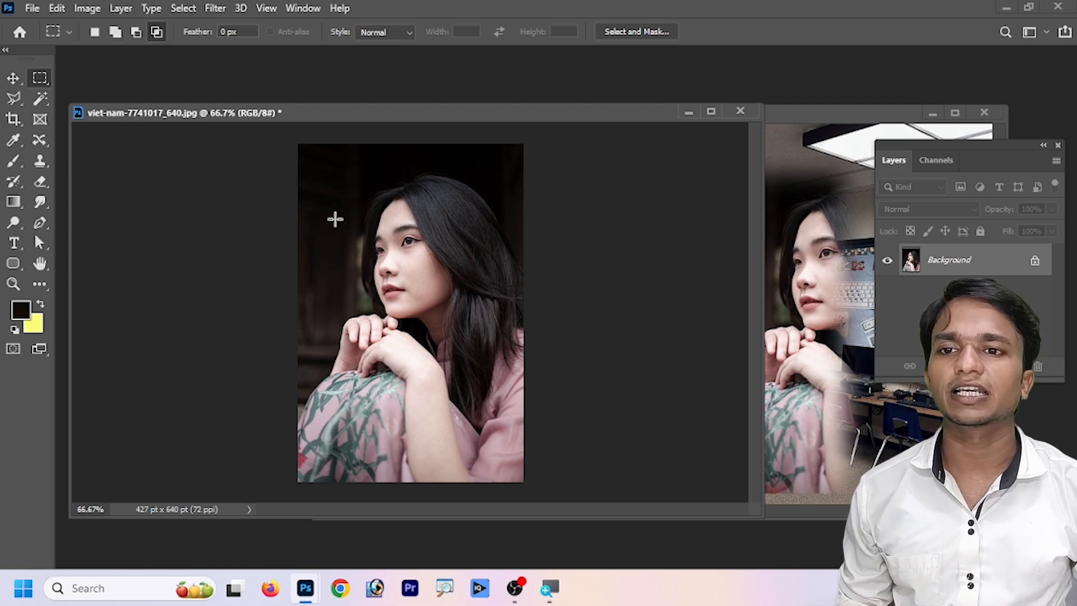
{"action": "left_click_drag", "start_coordinate": [322, 164], "coordinate": [438, 360]}
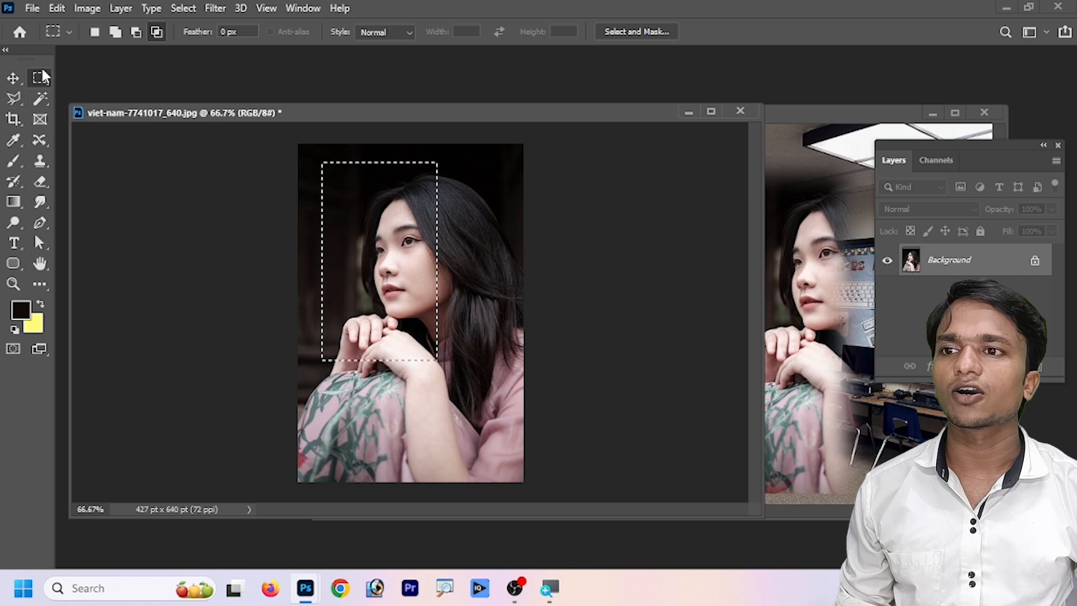
{"action": "left_click_drag", "start_coordinate": [362, 176], "coordinate": [543, 337]}
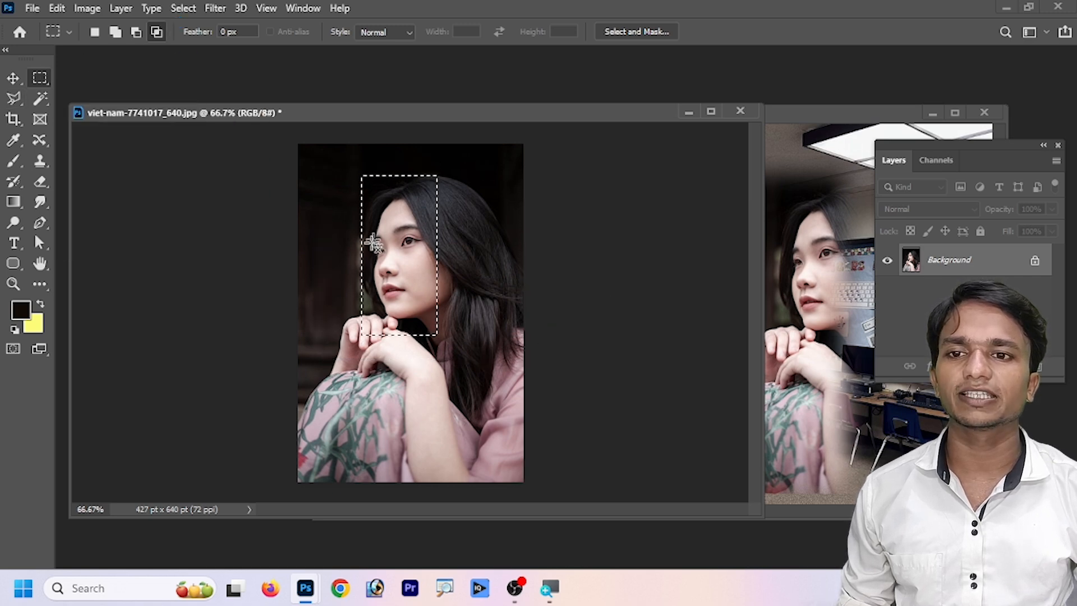